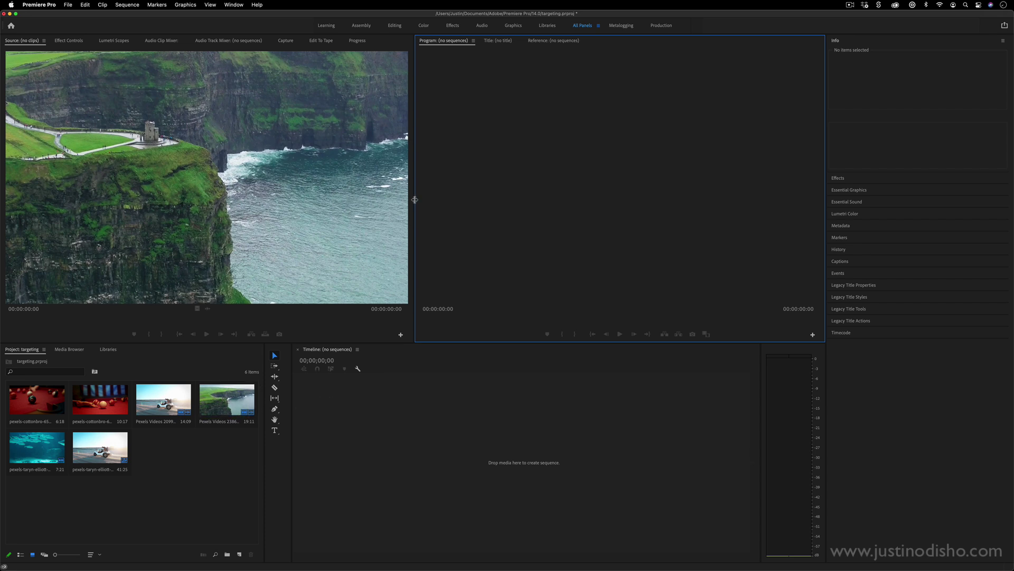
Drag the Source/Program divider left so the Program monitor is wider than the Source monitor
drag(414, 199, 290, 222)
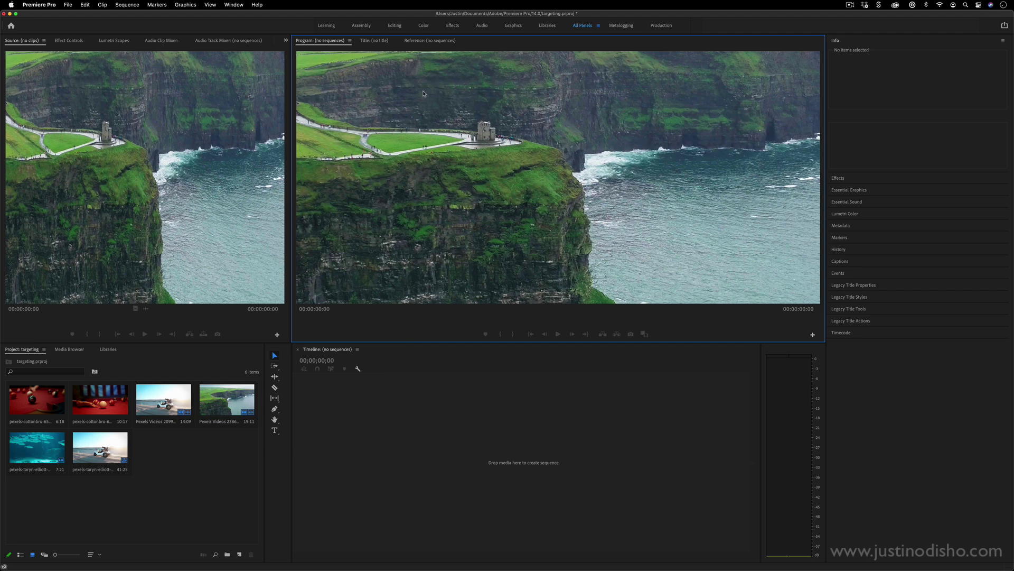
Reset the All Panels workspace to its saved layout from the Workspaces menu
click(230, 4)
mouse_move(256, 20)
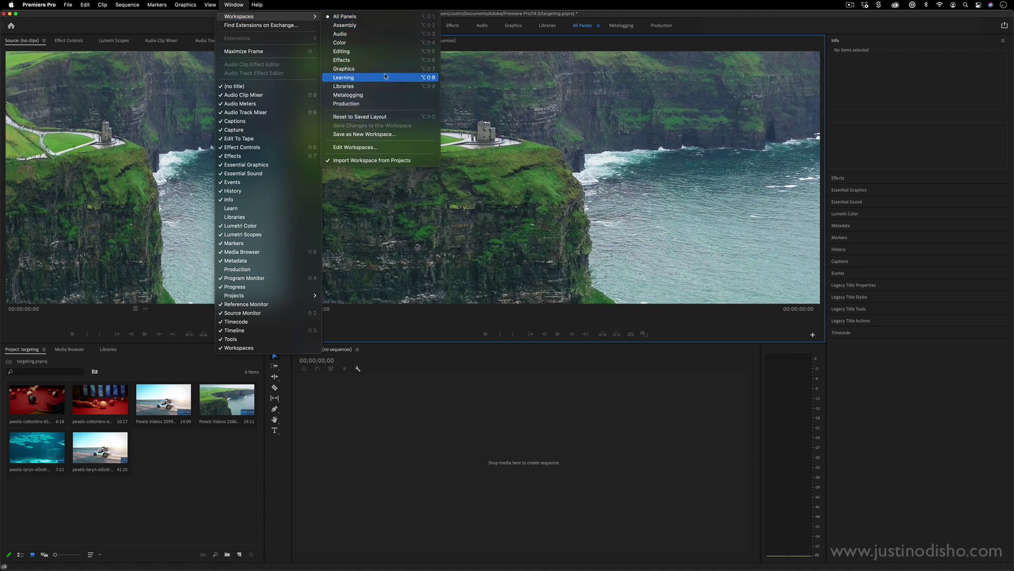
click(367, 117)
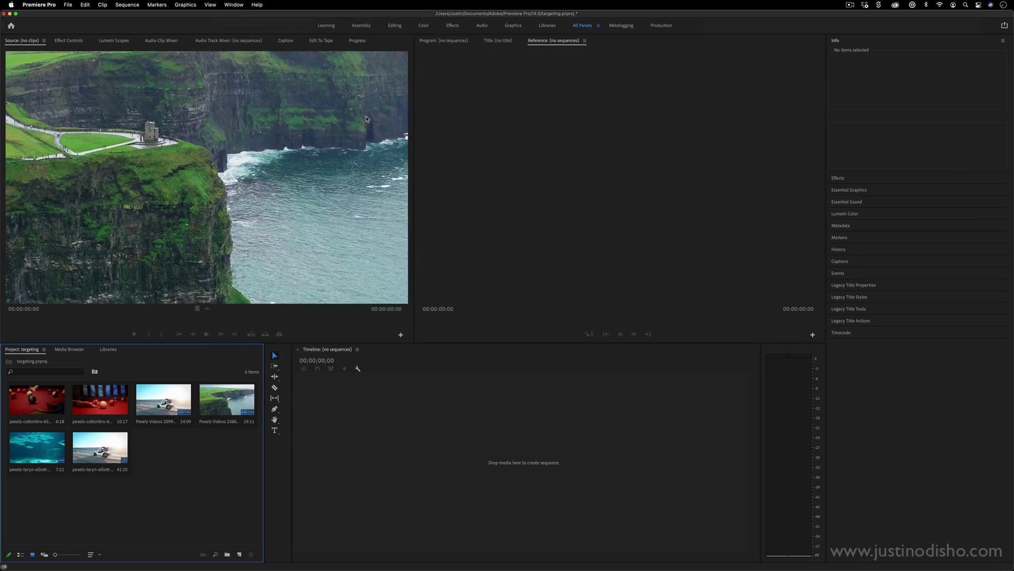
Show the effect controls, then switch to the Learning and then the Assembly workspace
click(69, 41)
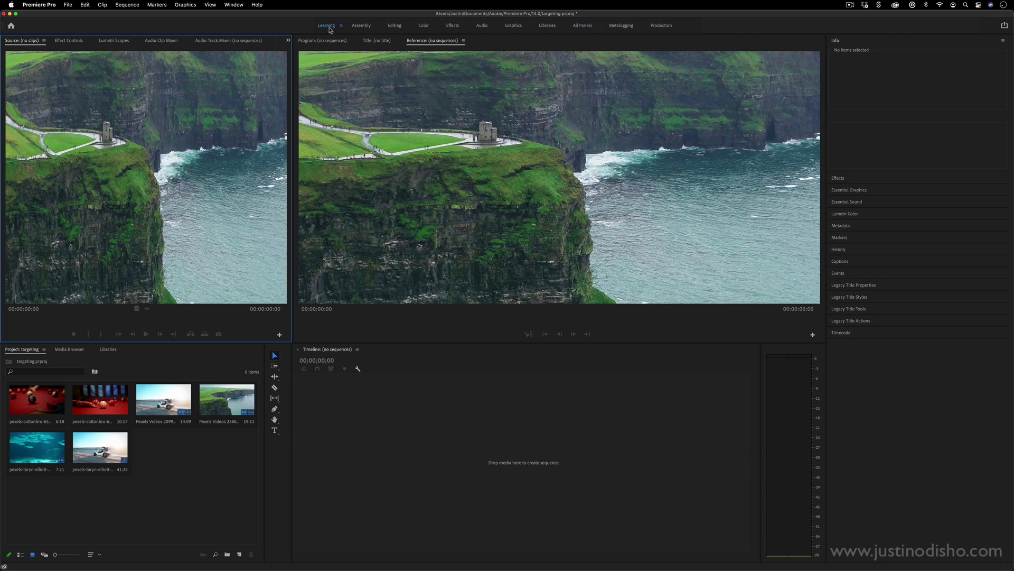
click(327, 26)
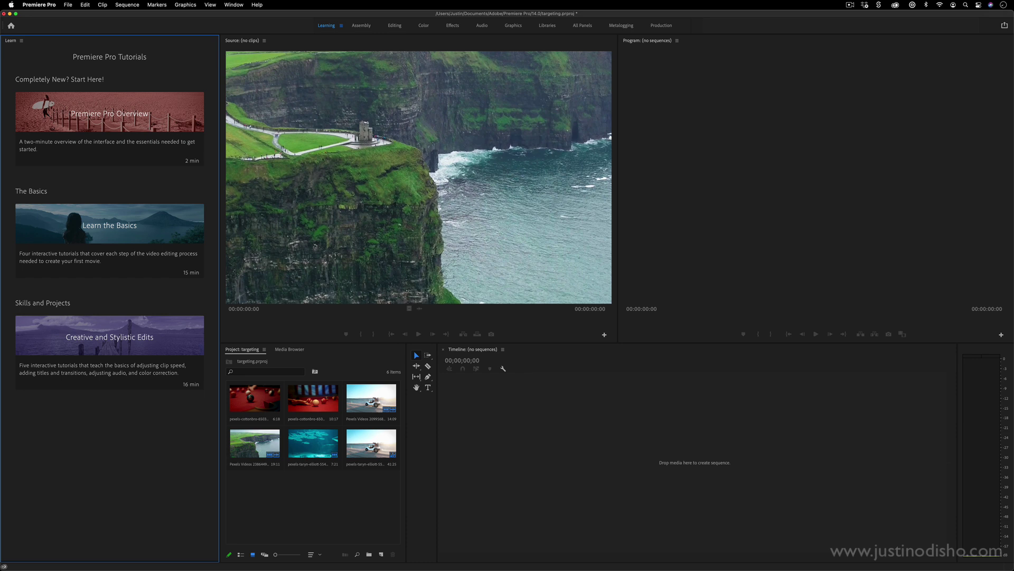
mouse_move(181, 221)
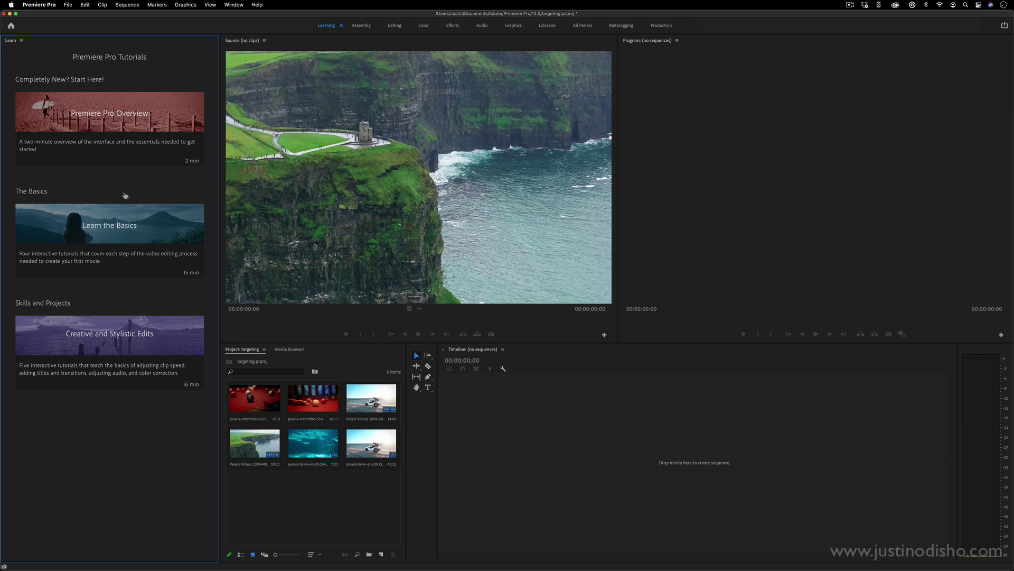
mouse_move(168, 347)
click(362, 25)
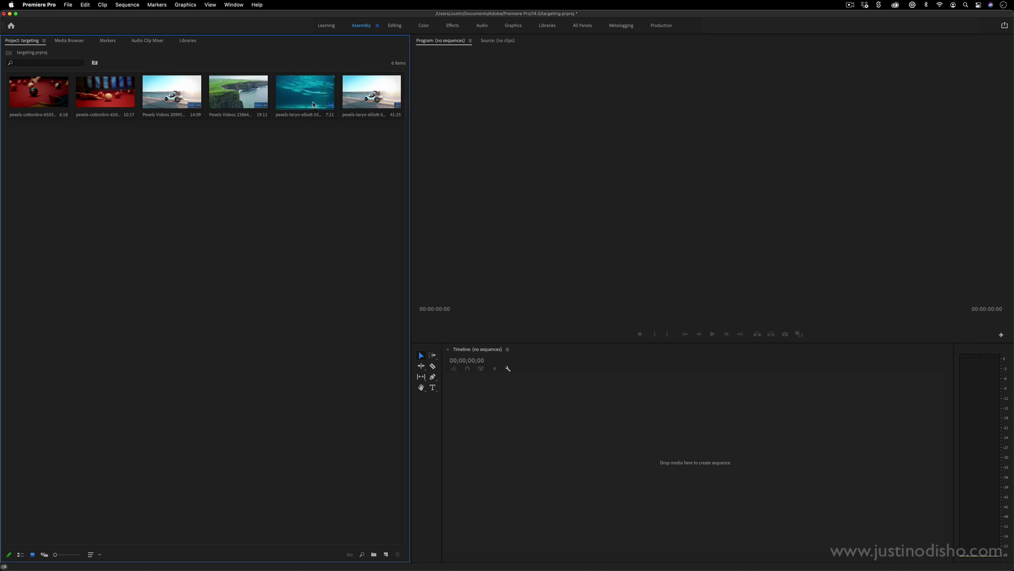
Drag the underwater fish clip onto the empty timeline to create a new sequence
drag(299, 102, 629, 454)
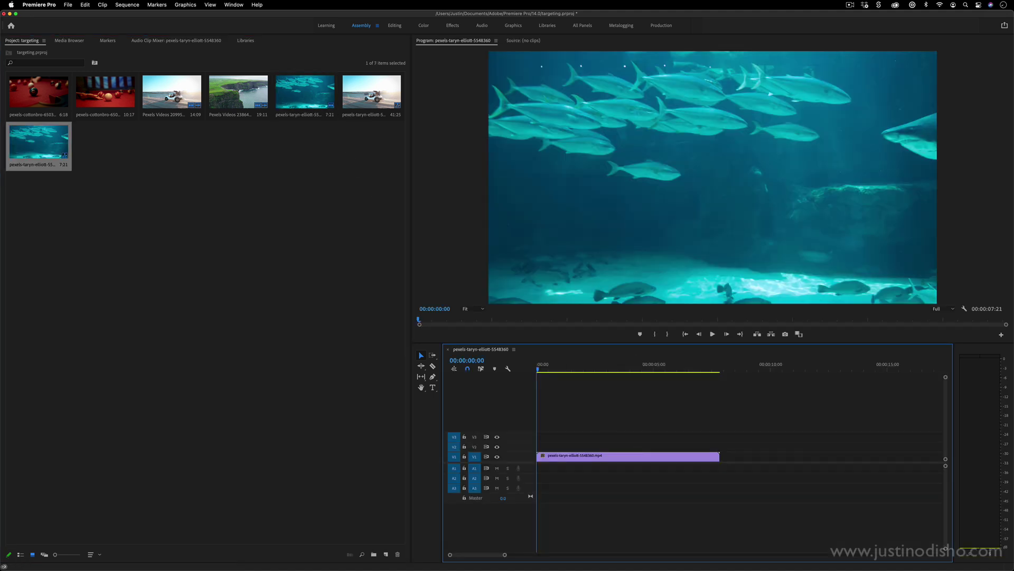
drag(371, 92, 321, 129)
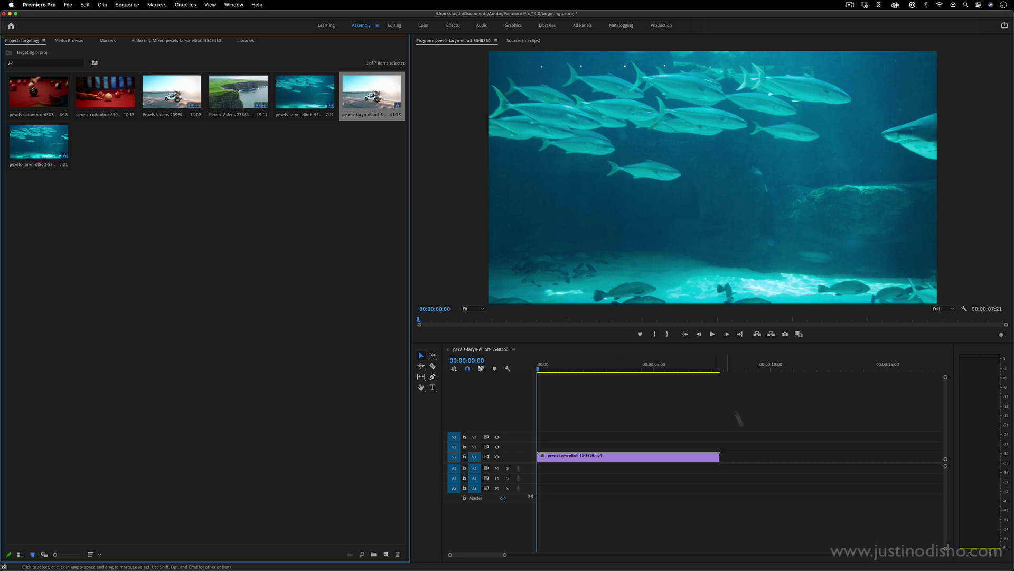
click(337, 178)
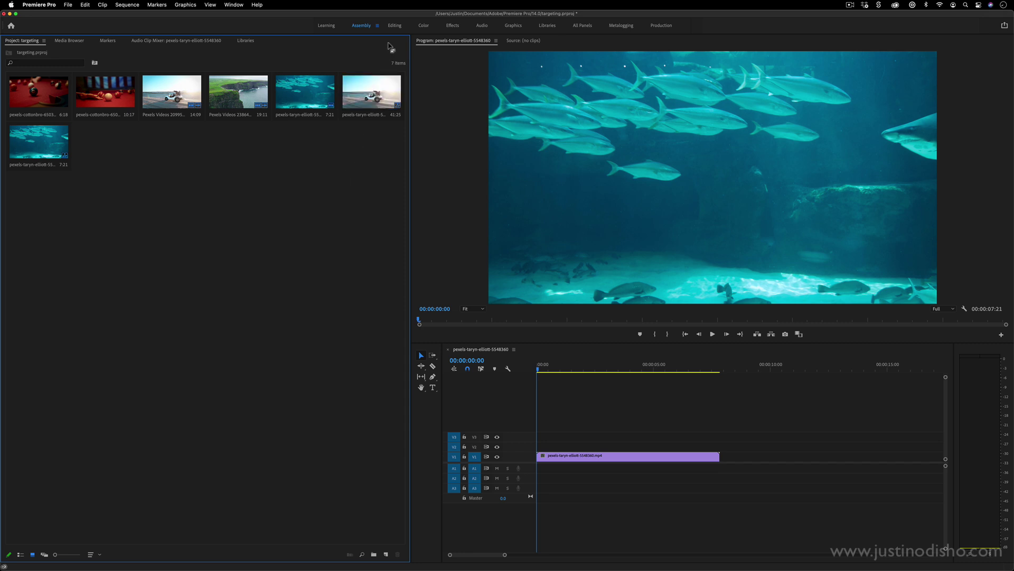
drag(324, 226, 380, 62)
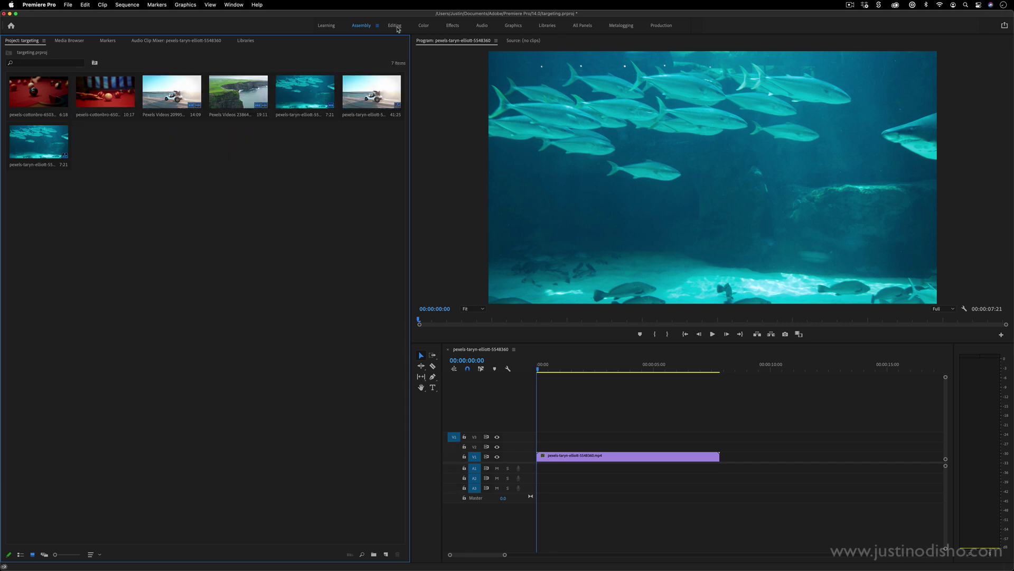
Look through the Editing, Color and Effects workspaces, then return to All Panels
click(395, 26)
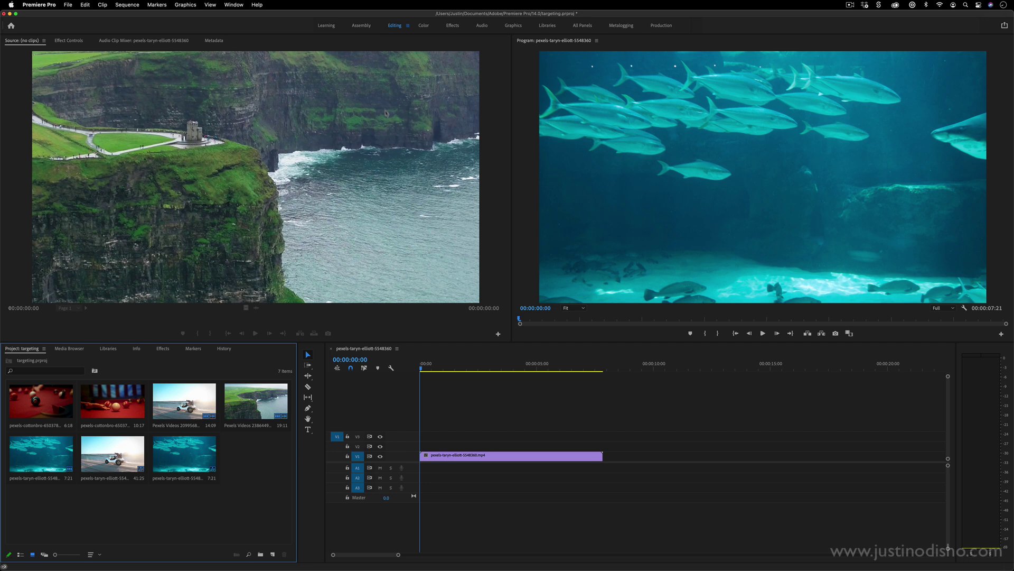
click(74, 43)
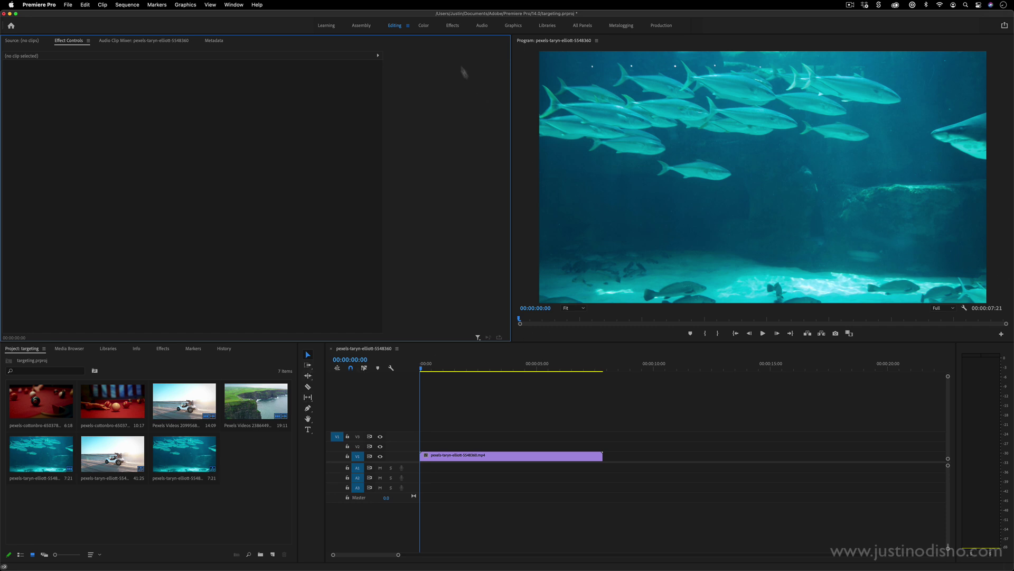
click(424, 26)
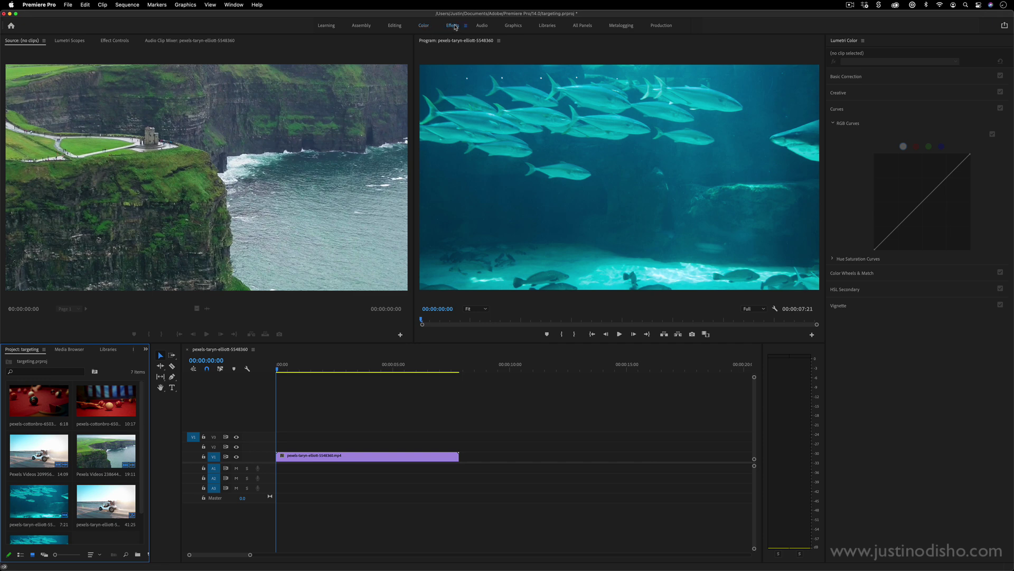
click(452, 26)
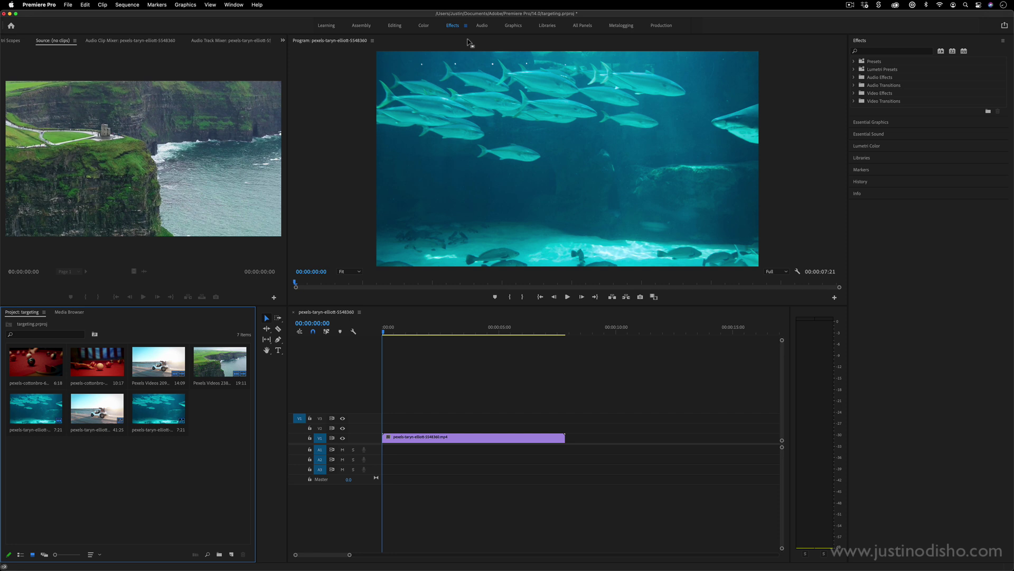
click(588, 27)
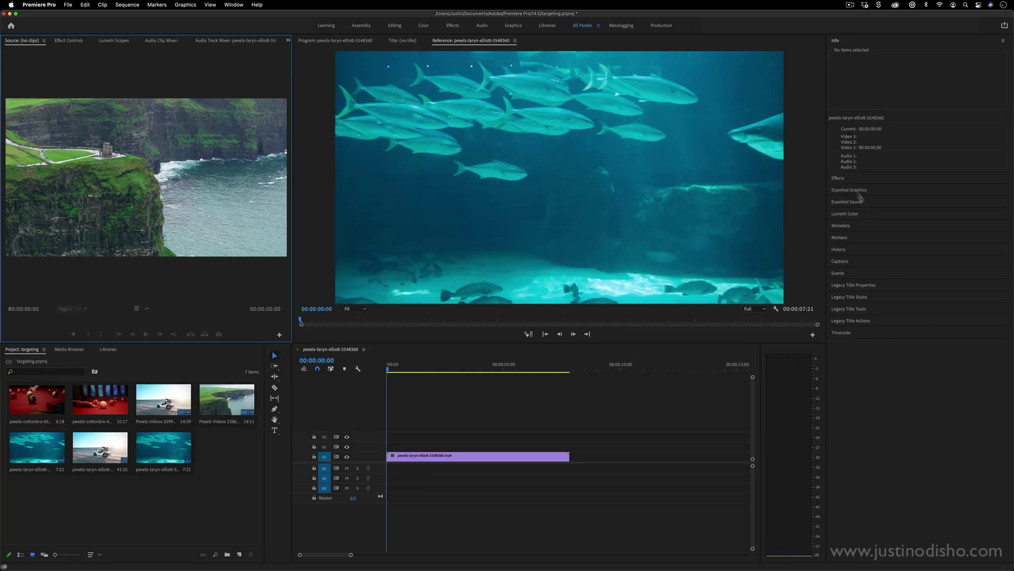
Expand and collapse the Lumetri Color, Essential Sound and Essential Graphics panels, leaving Effects expanded
click(854, 216)
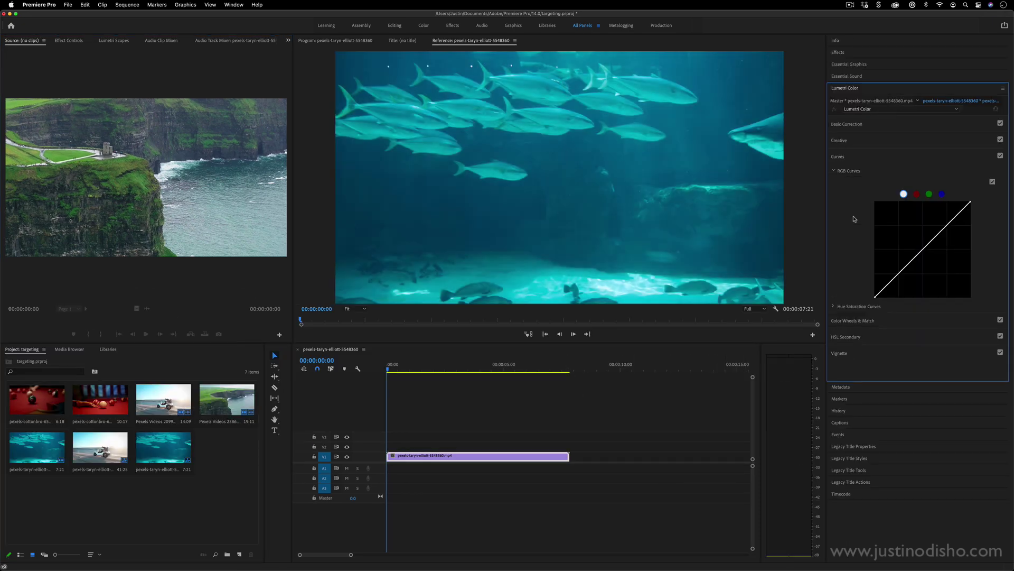
click(848, 90)
click(856, 76)
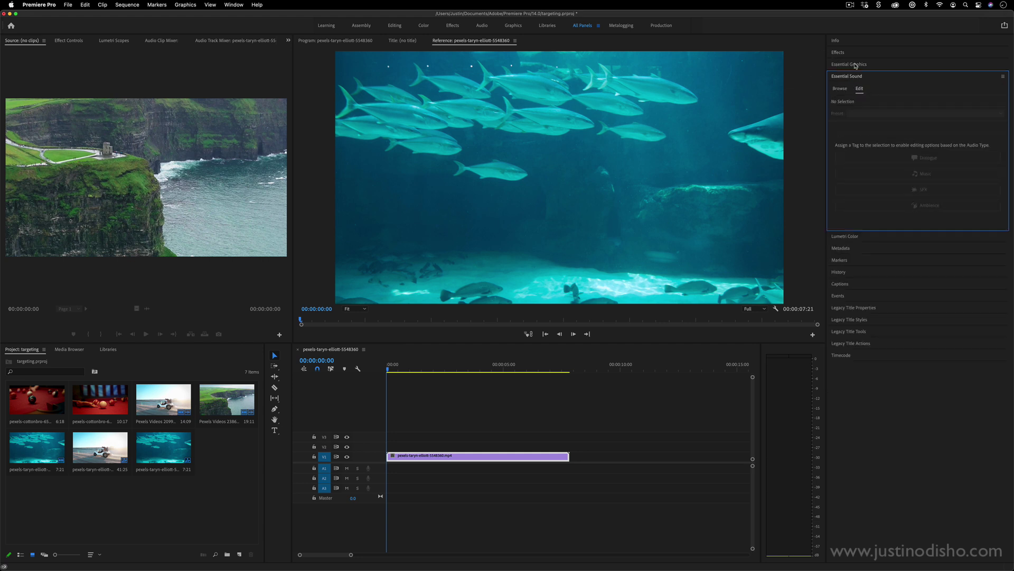
click(855, 64)
click(845, 52)
click(833, 105)
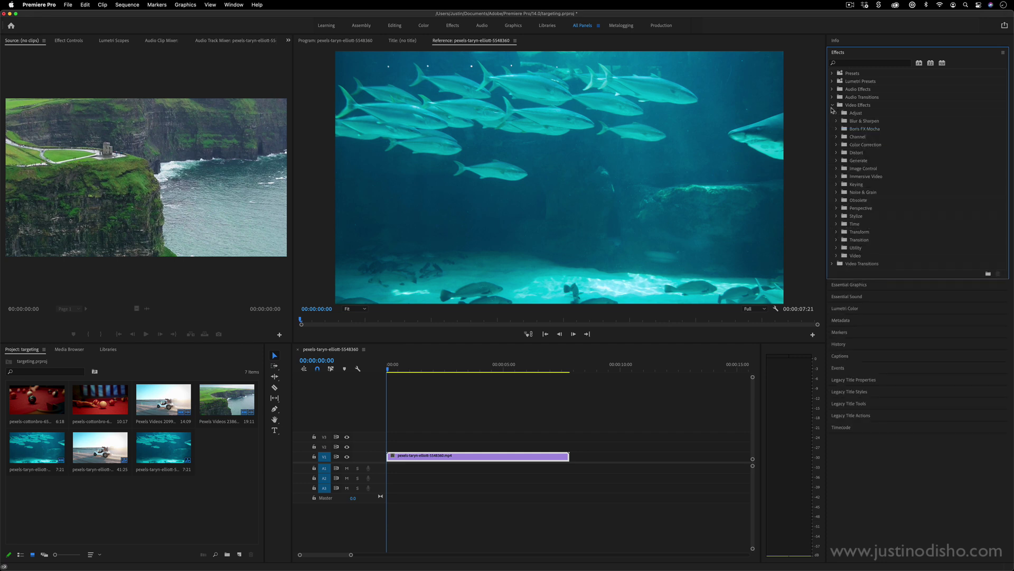
click(832, 106)
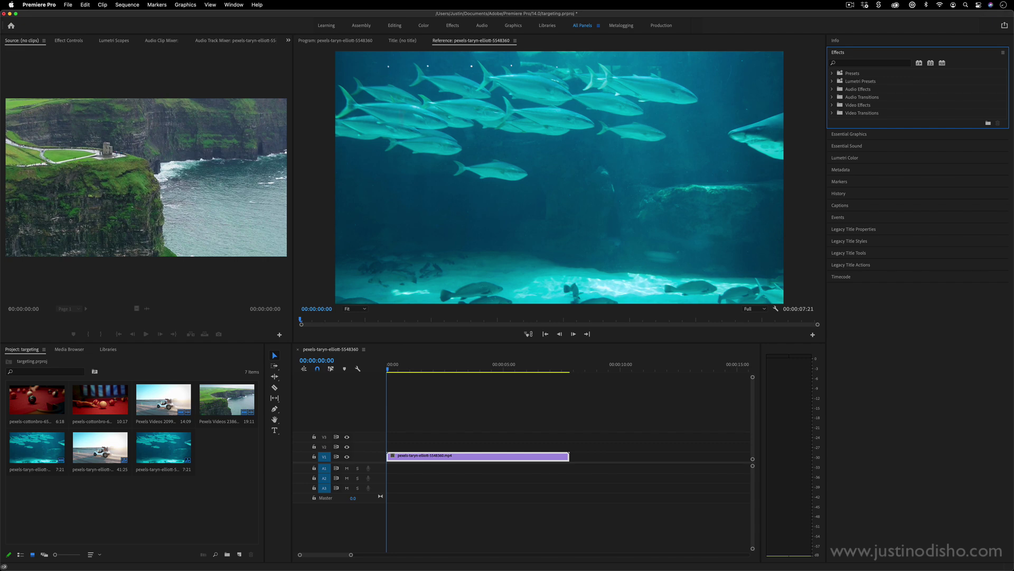
Close the fish clip sequence, timeline and Project panel, and re-dock the Media Browser elsewhere
click(298, 349)
click(298, 349)
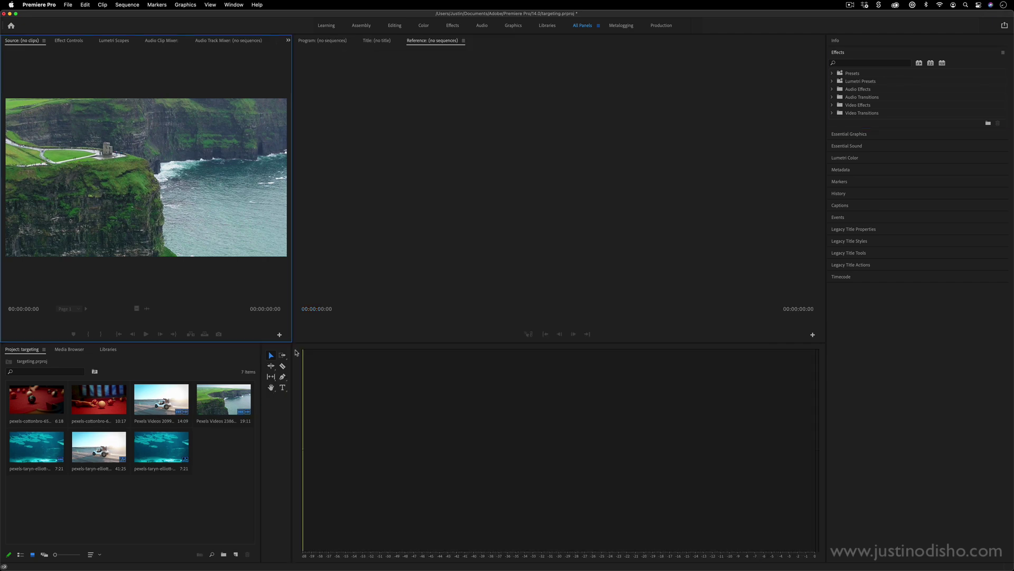
click(44, 349)
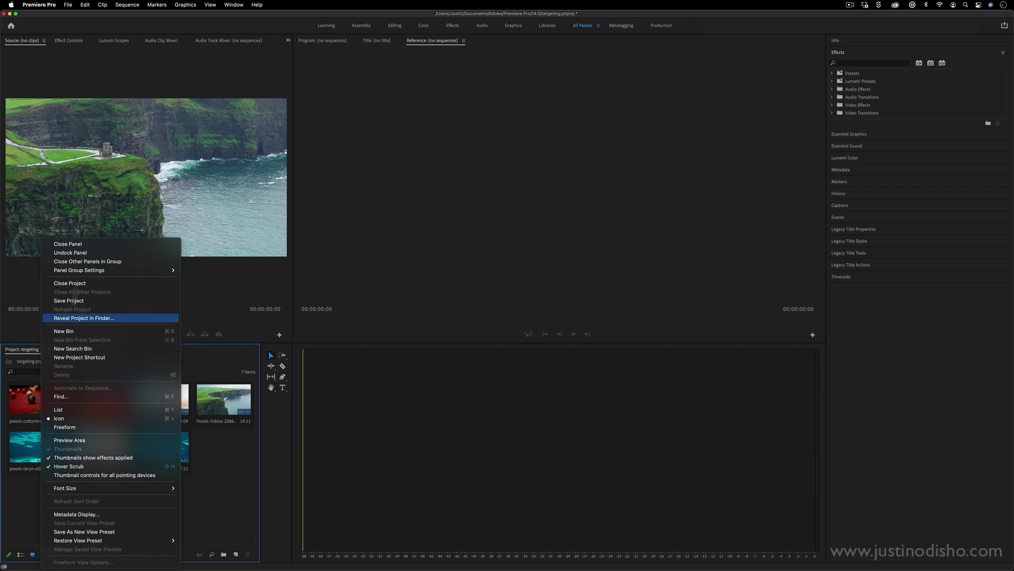
click(63, 245)
drag(21, 349, 696, 357)
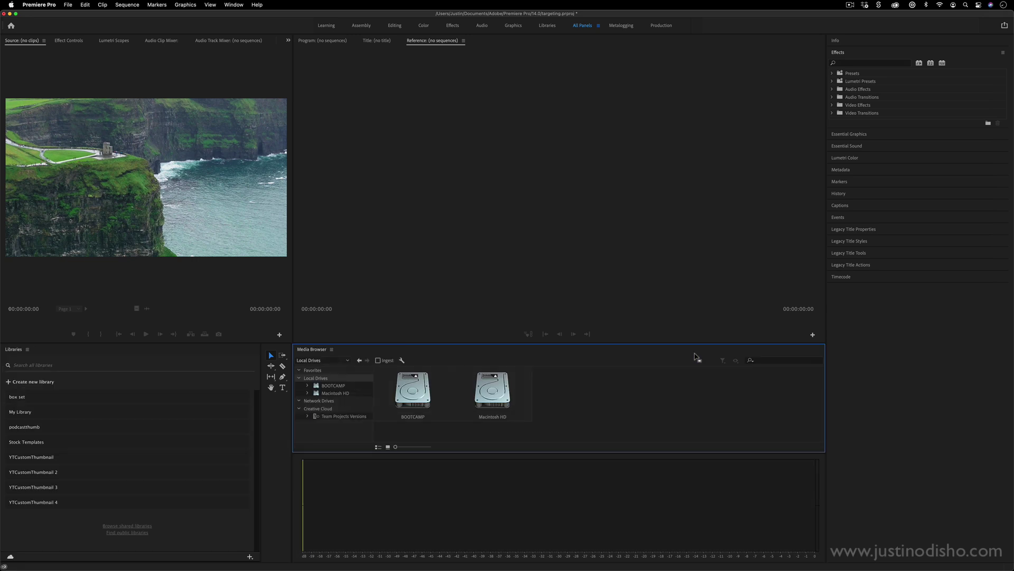
click(576, 498)
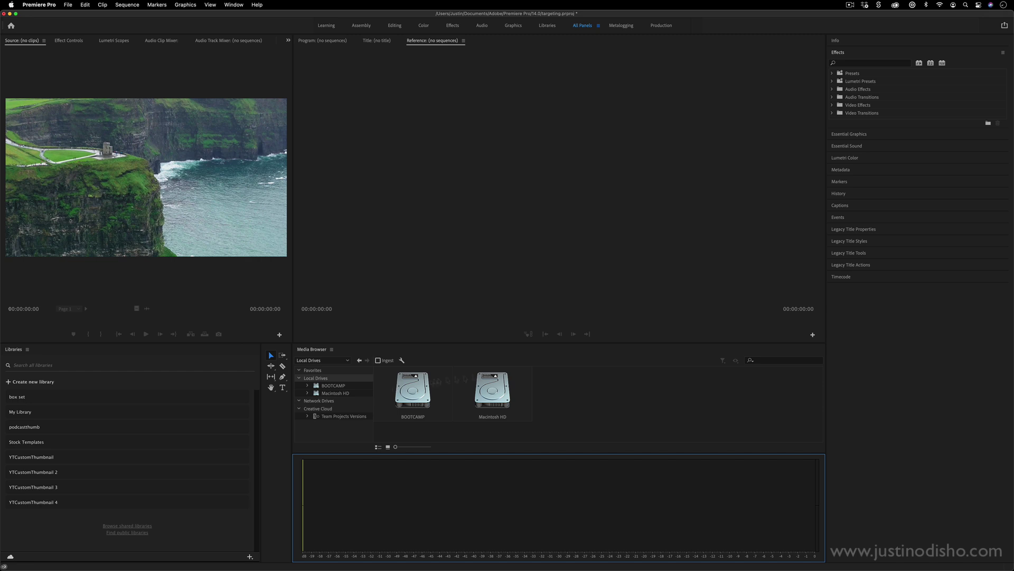
Maximize the Program monitor, reset to the saved layout, and widen the Reference monitor
click(329, 42)
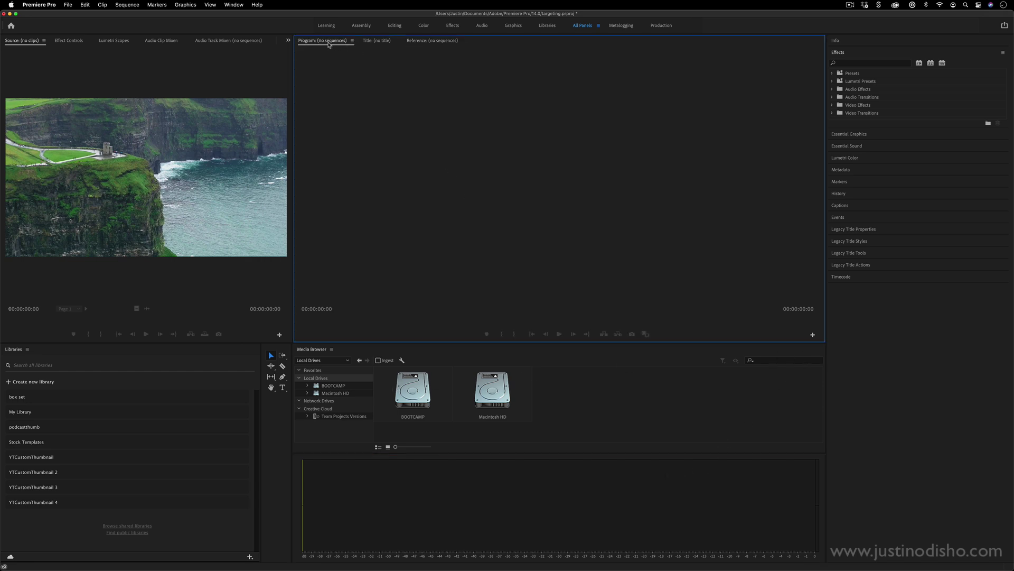
key(grave)
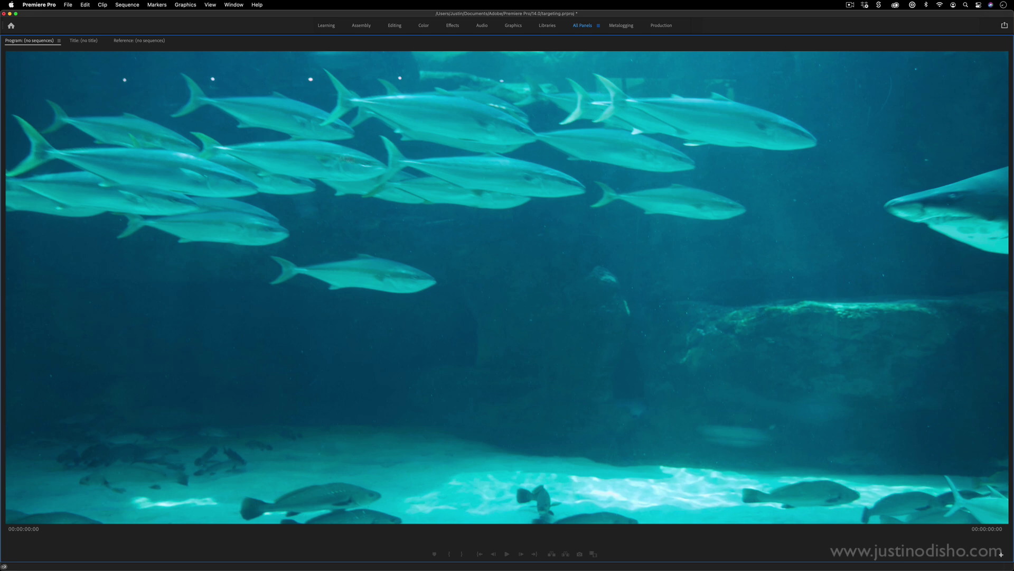
click(235, 5)
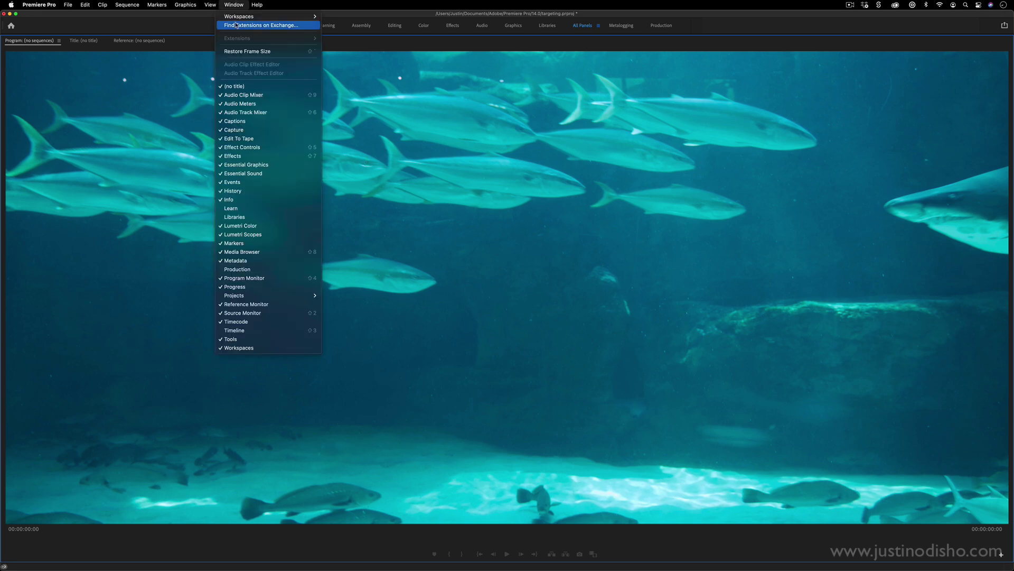
mouse_move(238, 16)
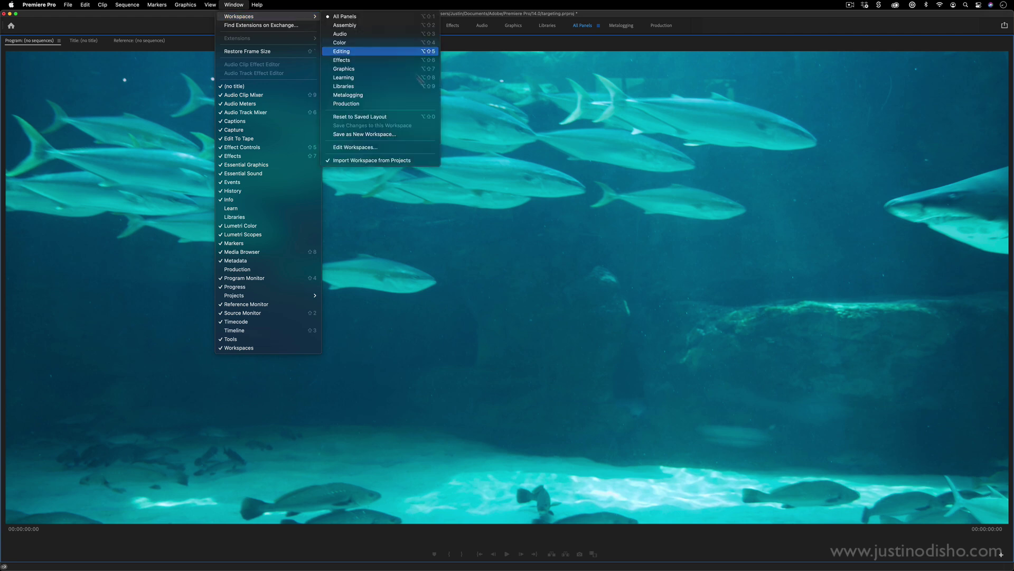
click(410, 117)
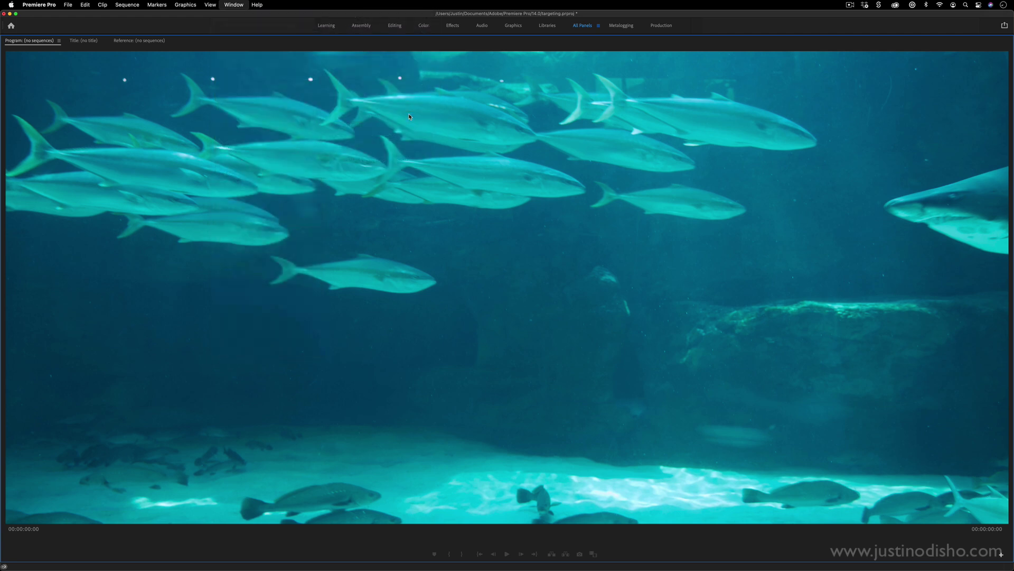
drag(413, 123, 291, 146)
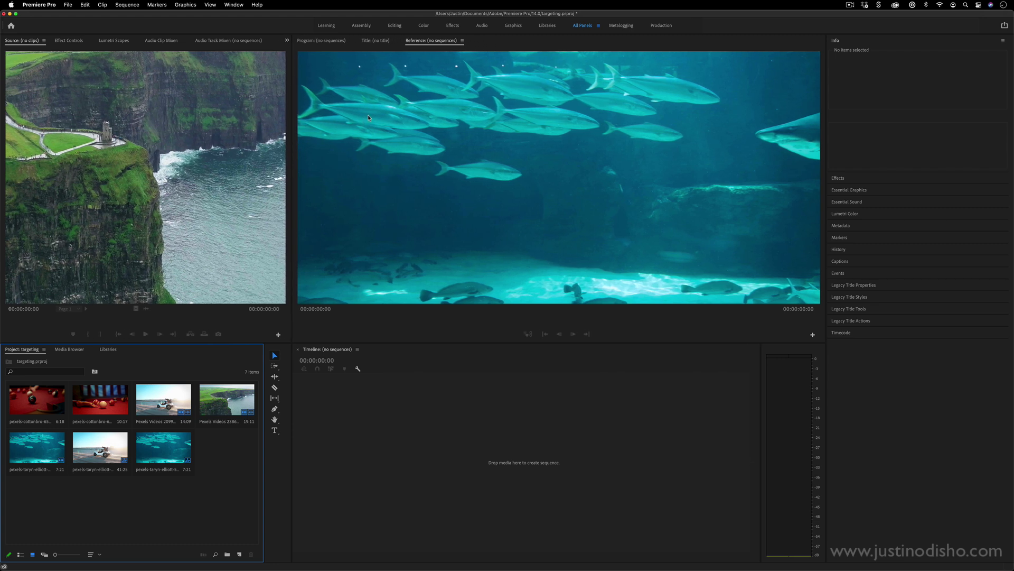
Open the Learn tutorials panel as a floating window and move it right and down
click(234, 4)
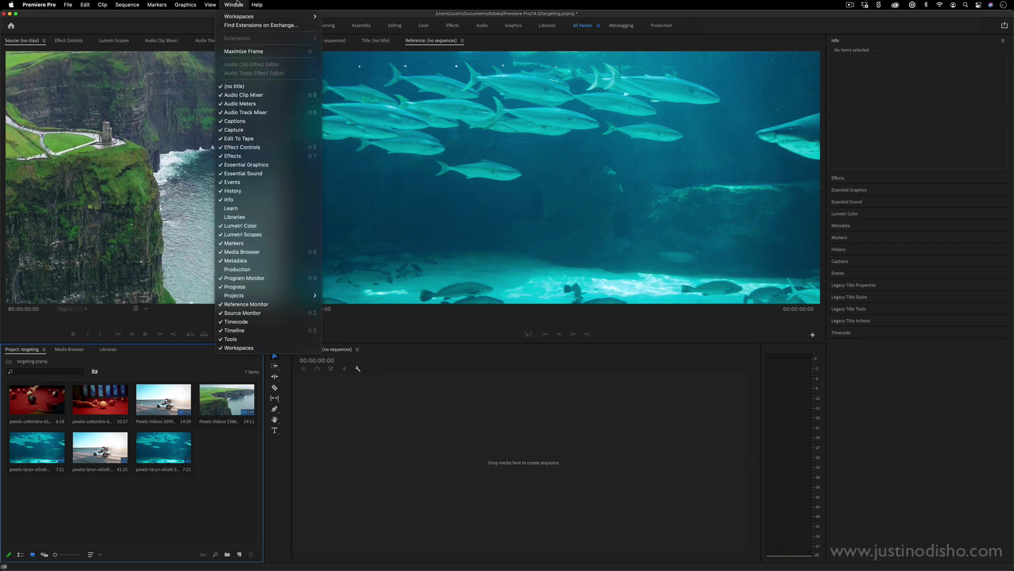
click(239, 211)
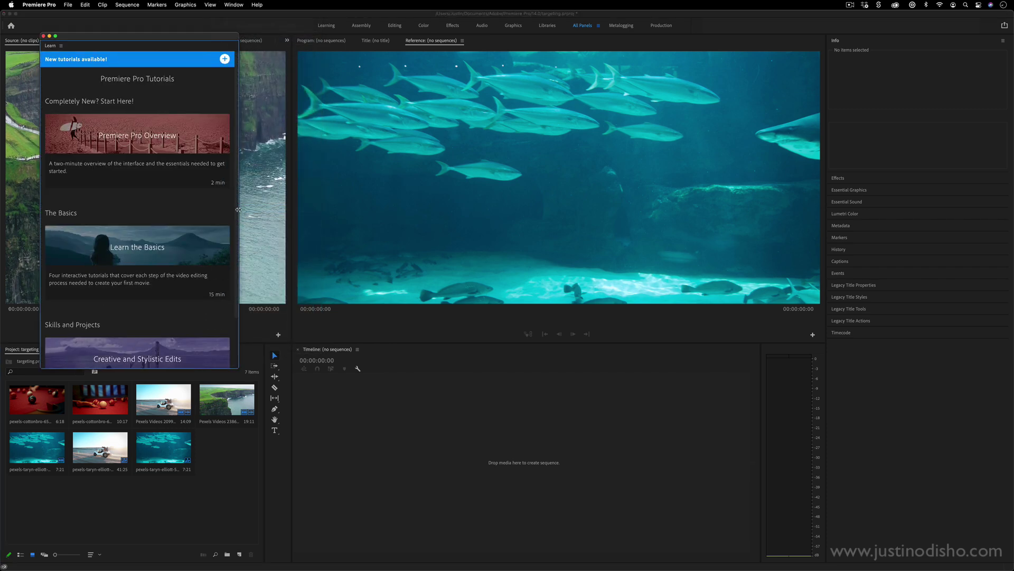
drag(149, 46, 209, 103)
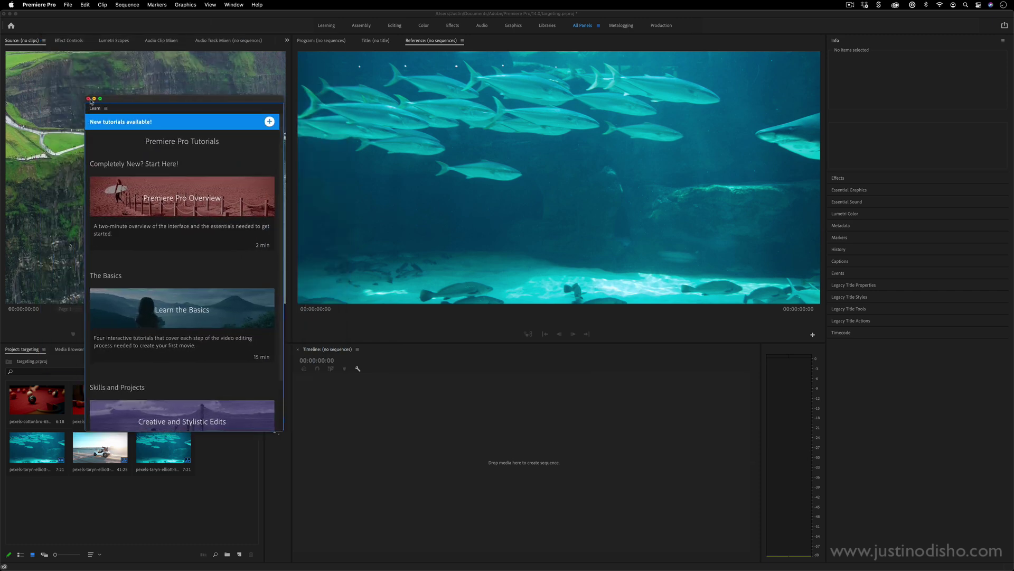
Bring the Learn panel up again and drag it over the monitors toward a dock zone
click(241, 5)
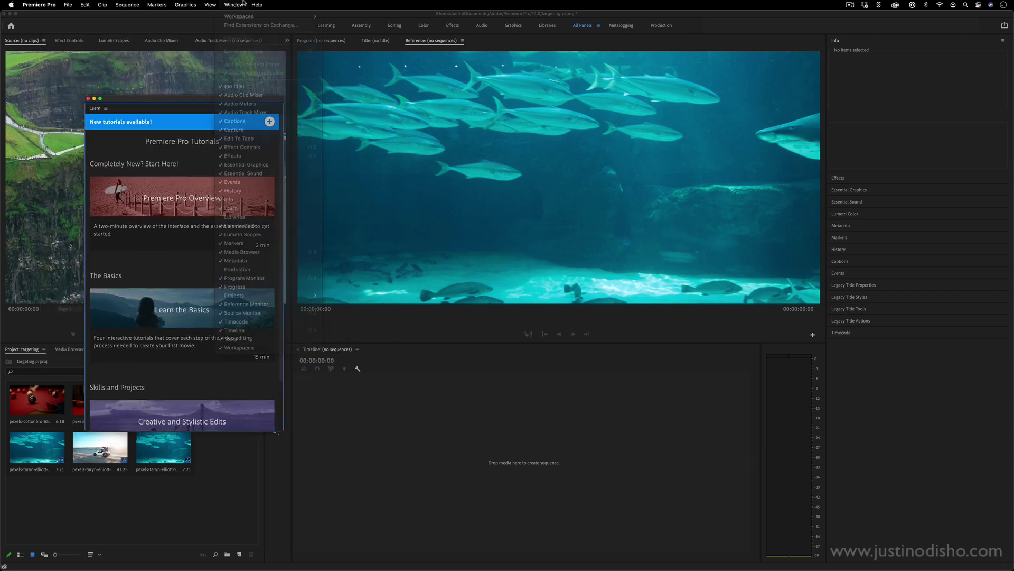
click(257, 210)
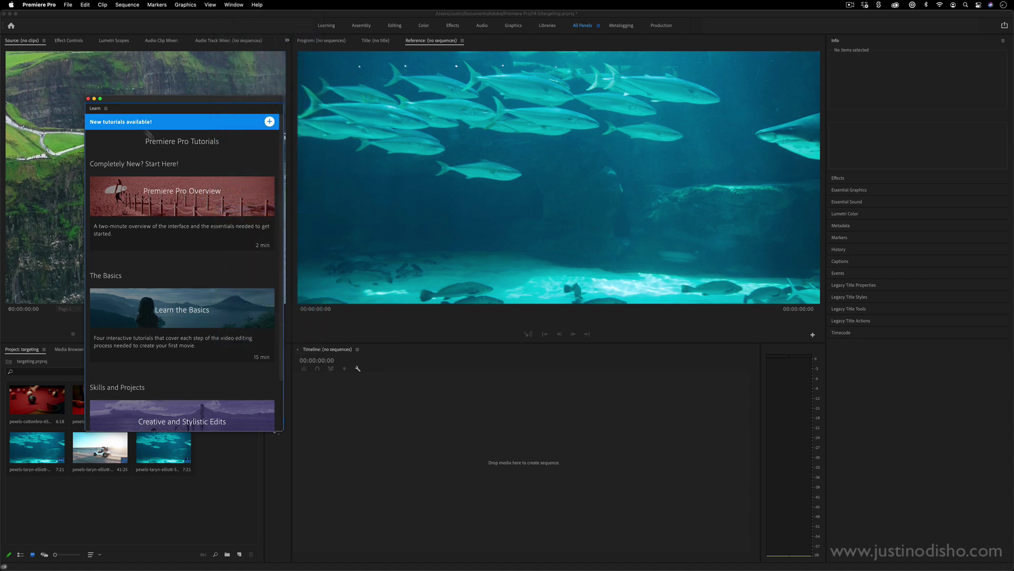
drag(122, 101, 216, 110)
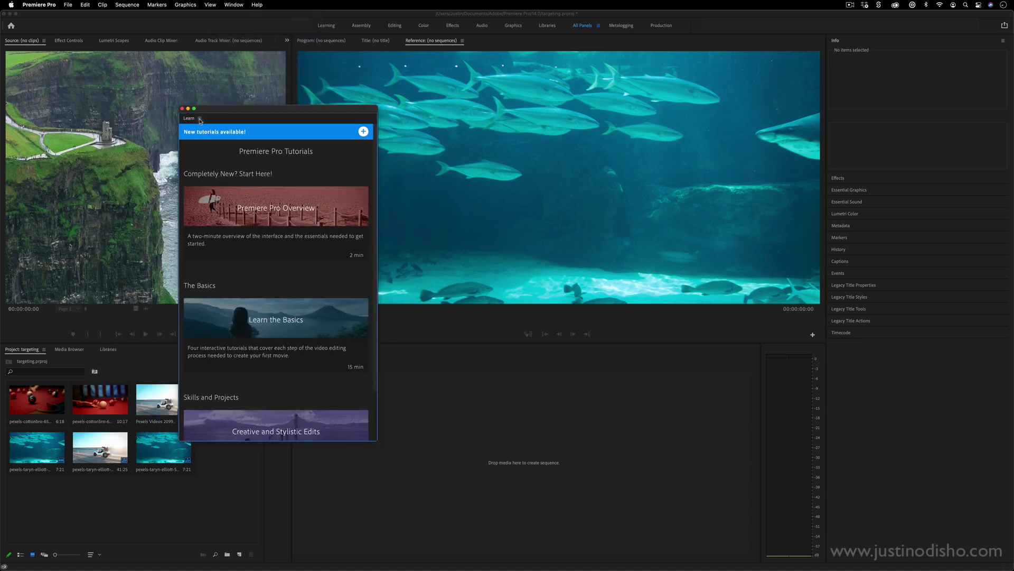
click(200, 119)
click(200, 119)
drag(200, 119, 55, 46)
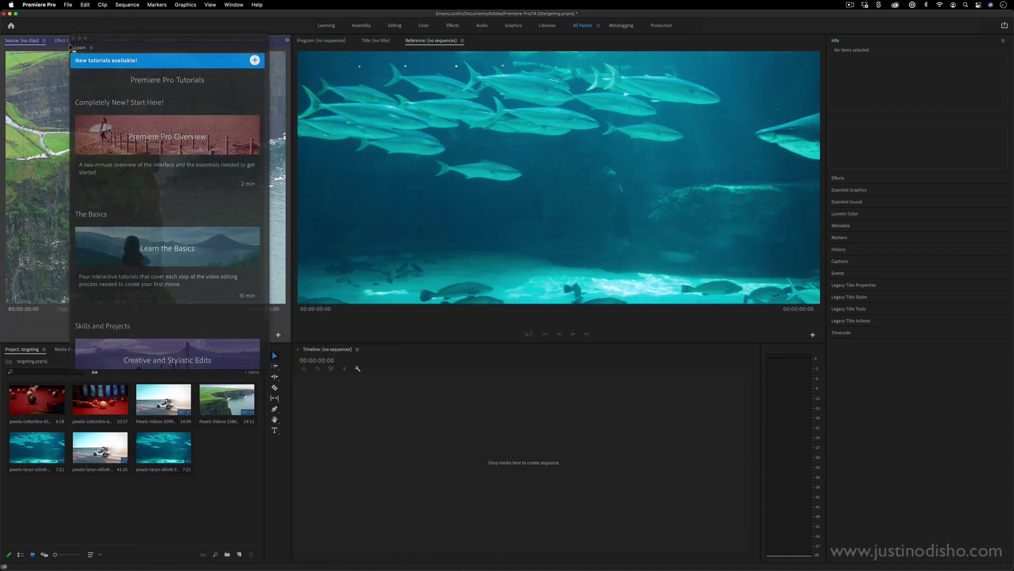
Move the Learn tab ahead of Source in the monitor group and widen the docked panel
click(29, 41)
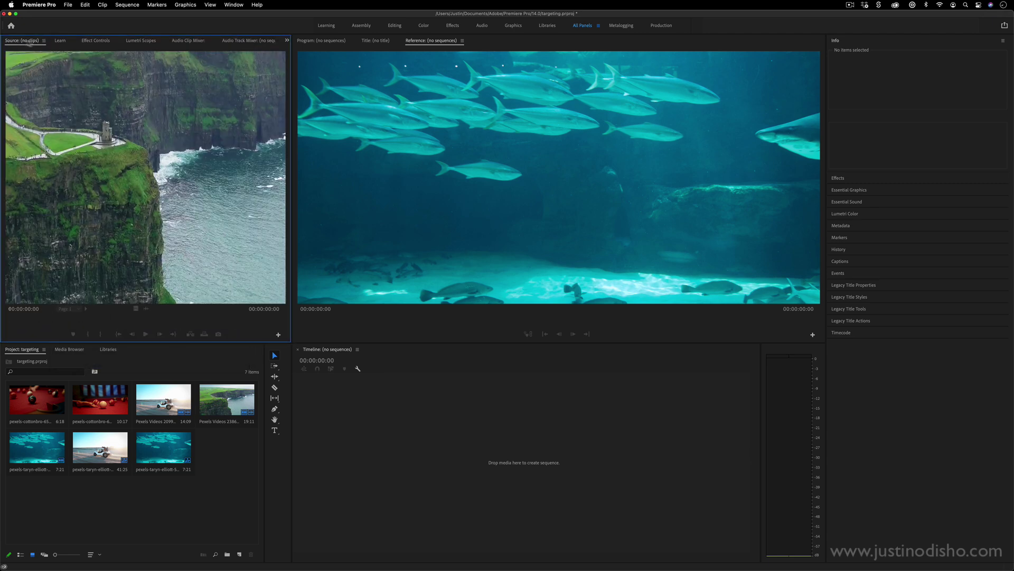
click(59, 41)
drag(59, 41, 14, 43)
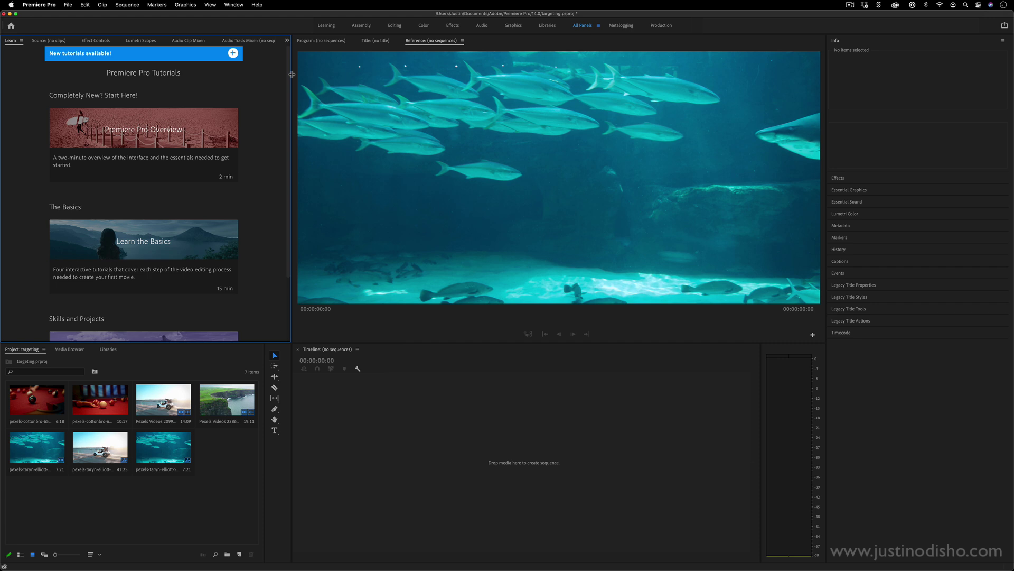
drag(291, 75, 372, 79)
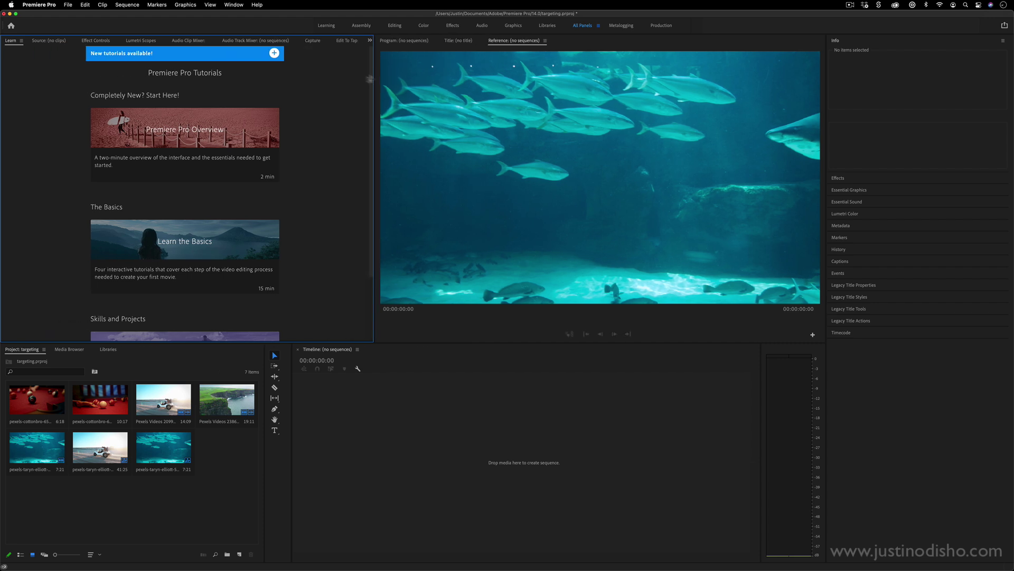
Reset to the saved layout and drag the divider left to widen the Reference monitor
click(234, 5)
mouse_move(242, 17)
click(359, 117)
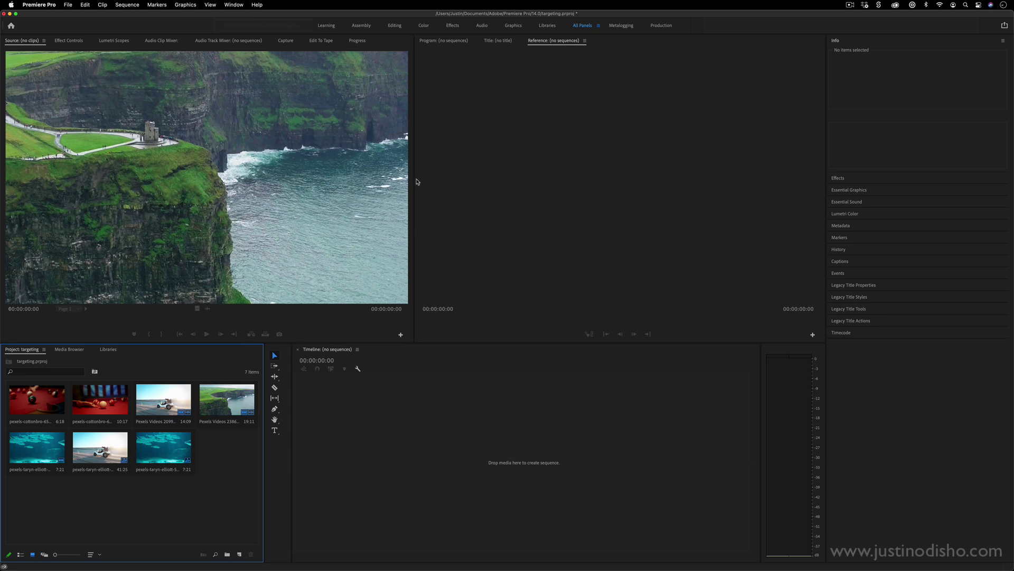
drag(414, 179, 292, 193)
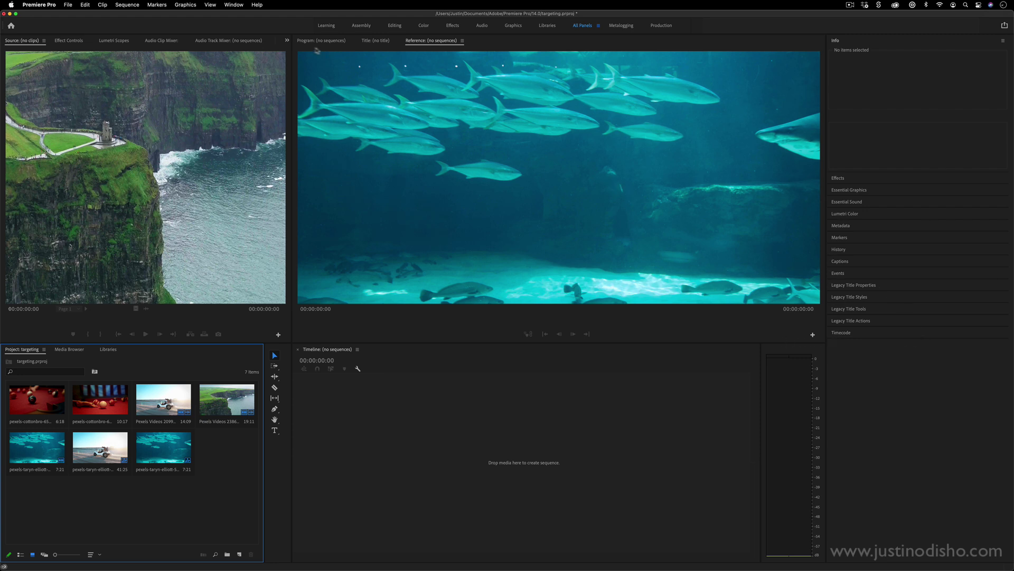
Save the current layout as a new workspace titled with the owner's name plus 'Editing Space'
click(233, 4)
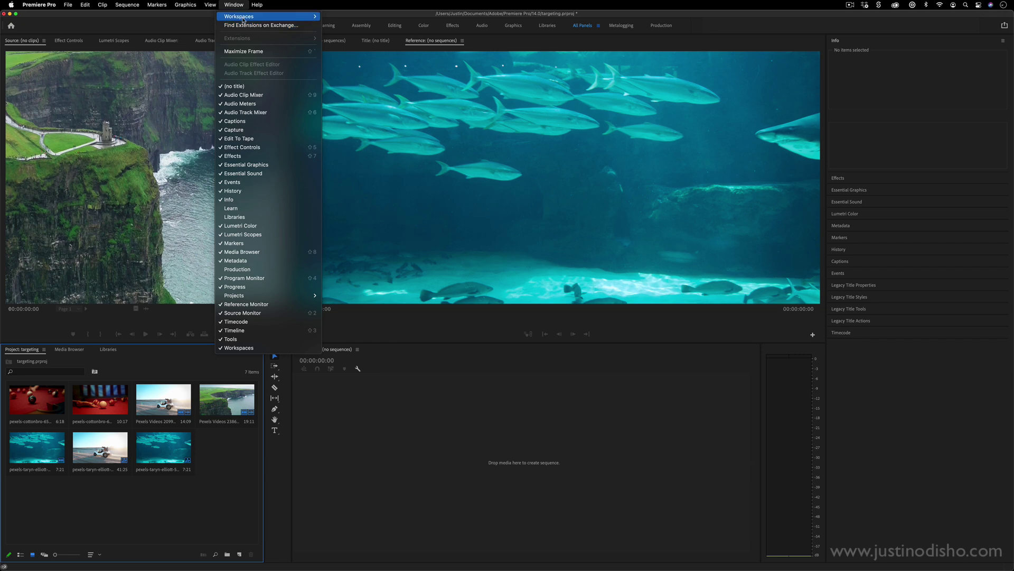
mouse_move(243, 20)
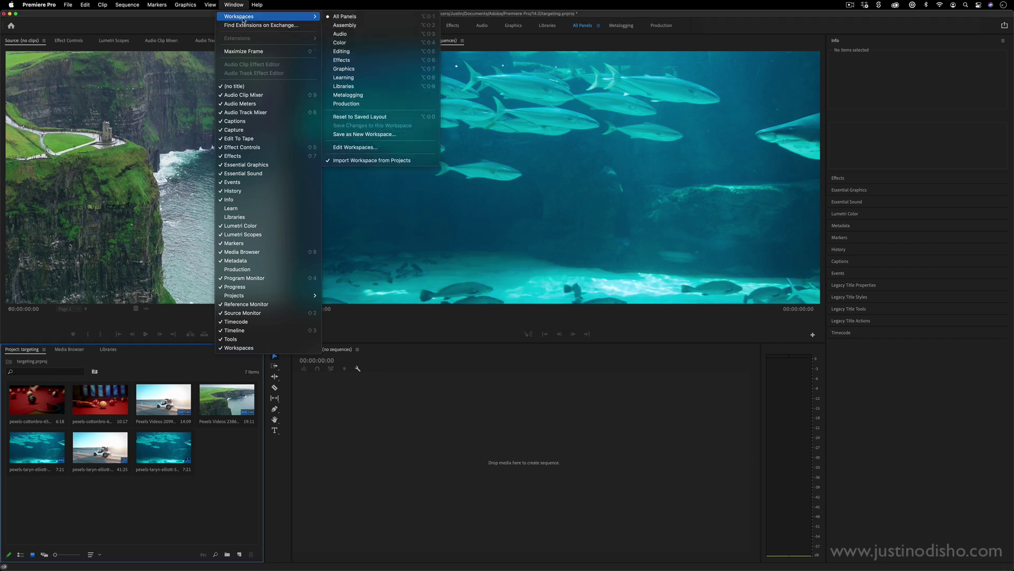
click(380, 137)
text(Justin's)
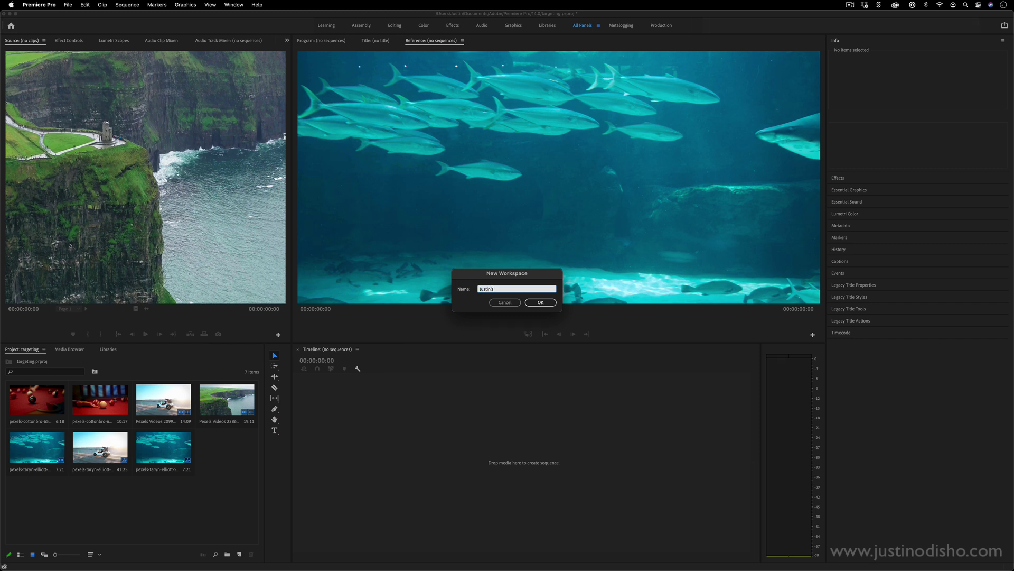
text( Editing Space)
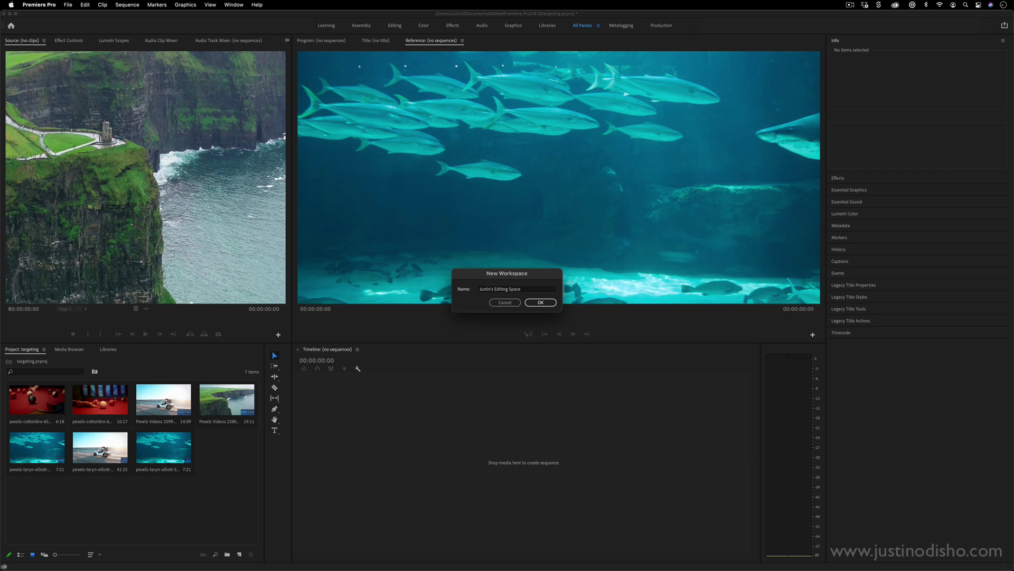
key(Return)
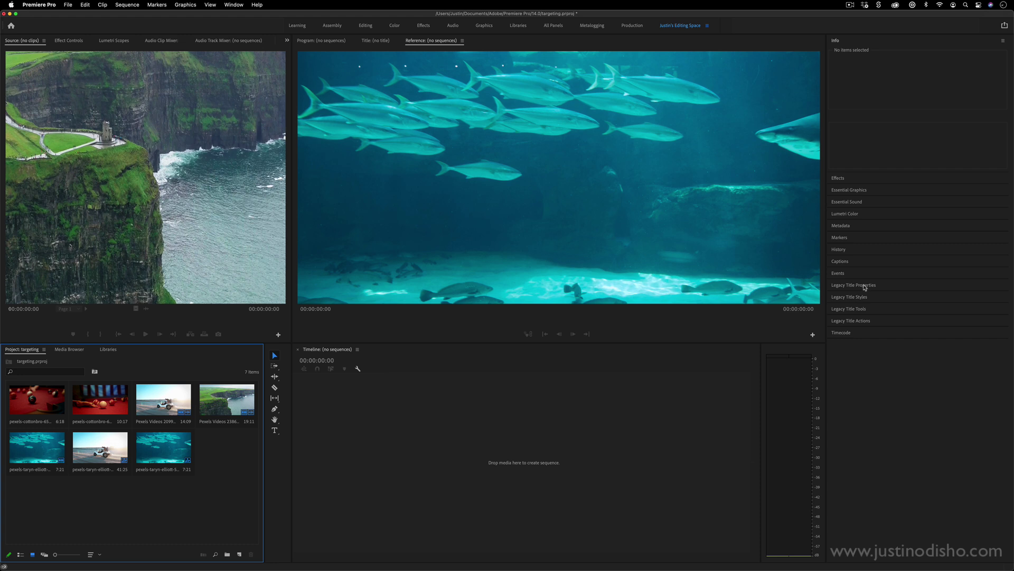
Expand the Captions panel, nudge the monitor divider, and check the Workspaces submenu for the new workspace
click(840, 261)
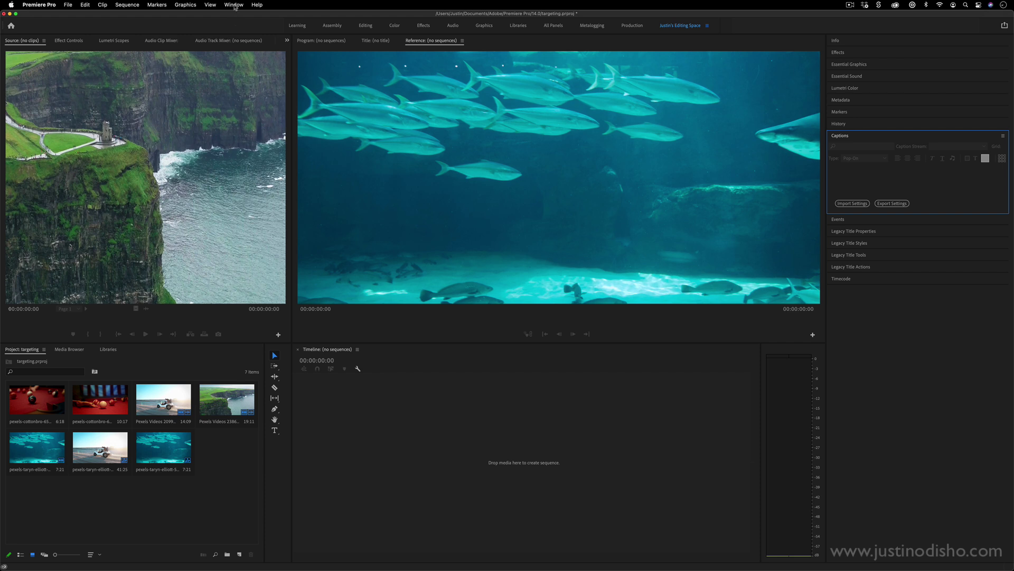
mouse_move(292, 45)
mouse_down()
mouse_move(276, 46)
mouse_move(291, 48)
mouse_up()
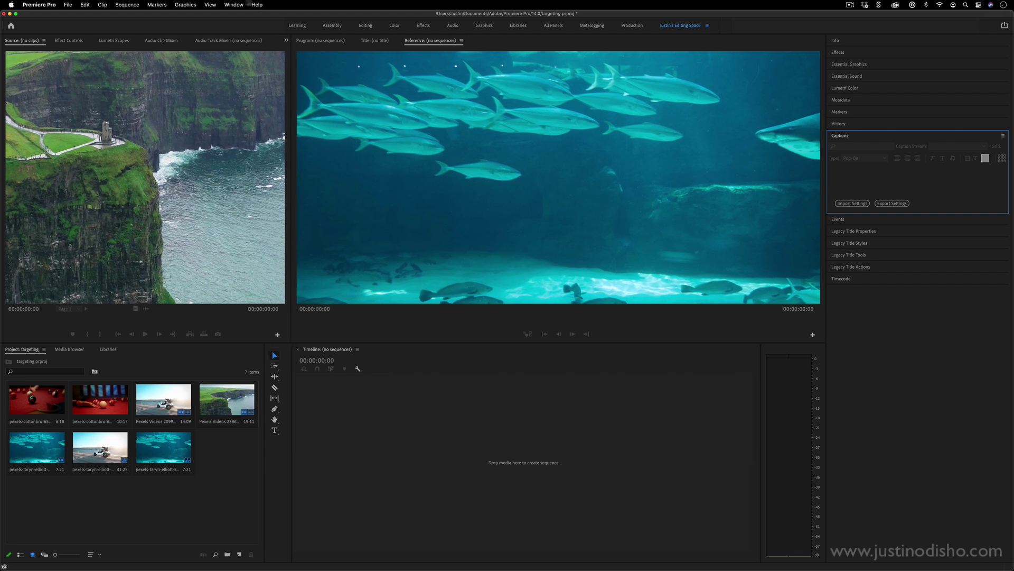
click(239, 5)
mouse_move(243, 17)
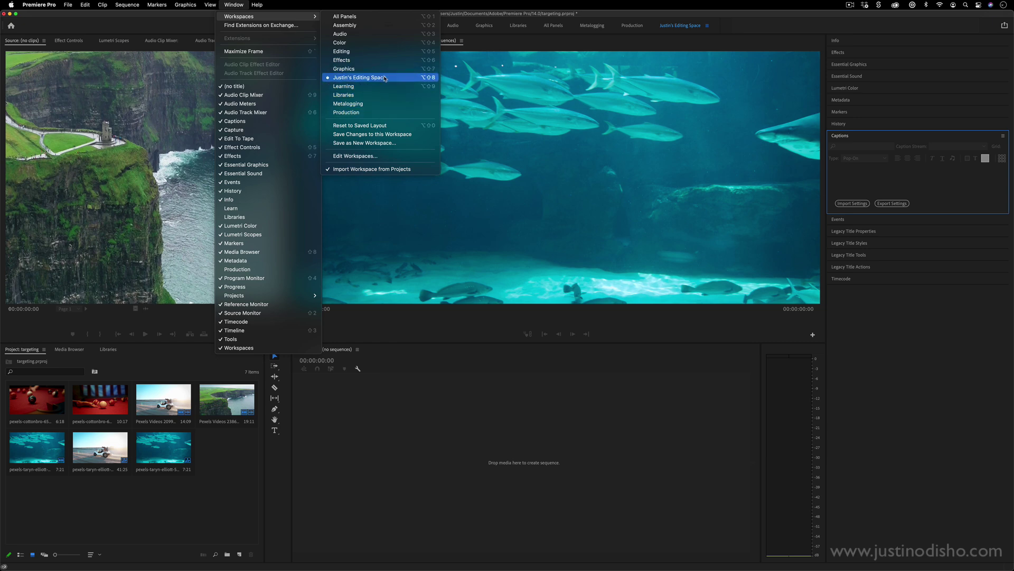
Reset the new editing workspace to its saved layout from the Workspaces menu
click(464, 367)
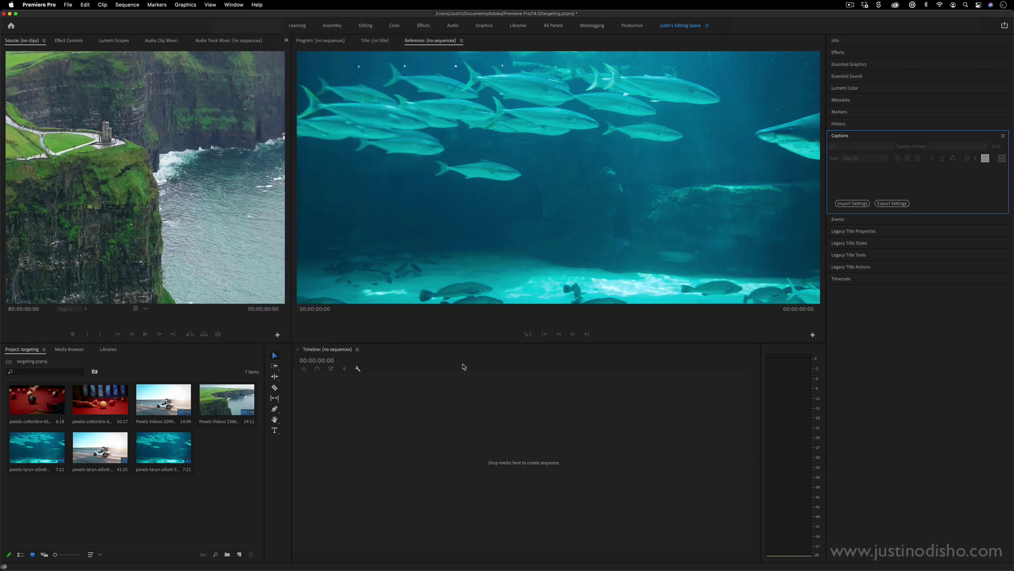
click(234, 4)
mouse_move(264, 16)
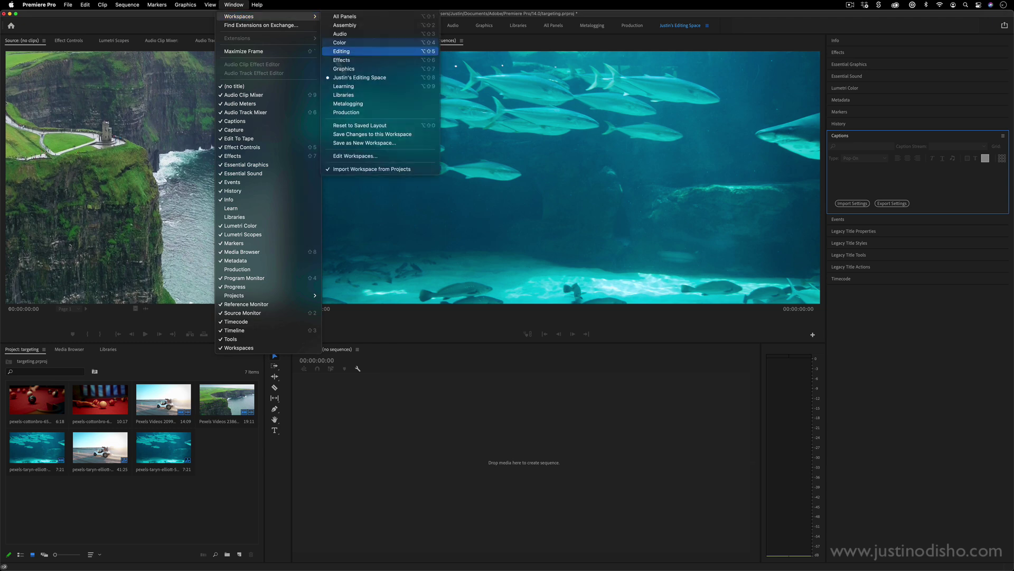
click(363, 125)
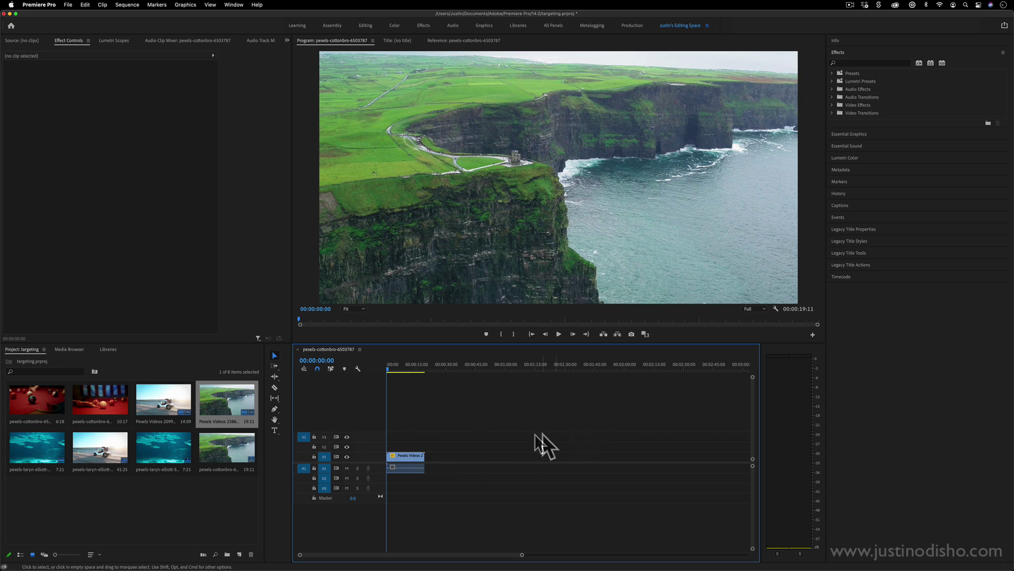
Scrub the cliffs sequence, toggle between Reference and Program views, and collapse then re-expand Effects
drag(467, 361, 387, 370)
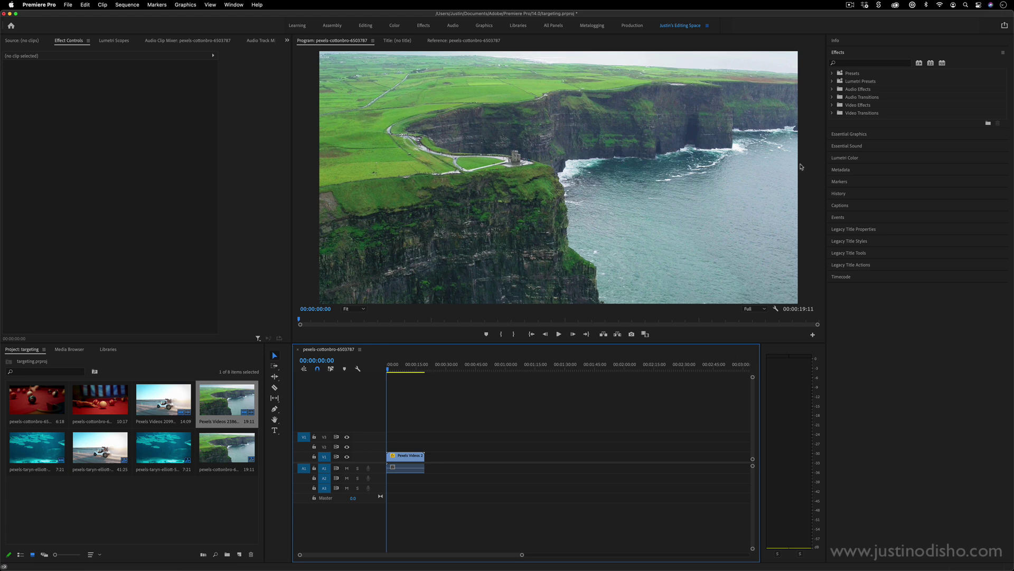
click(772, 183)
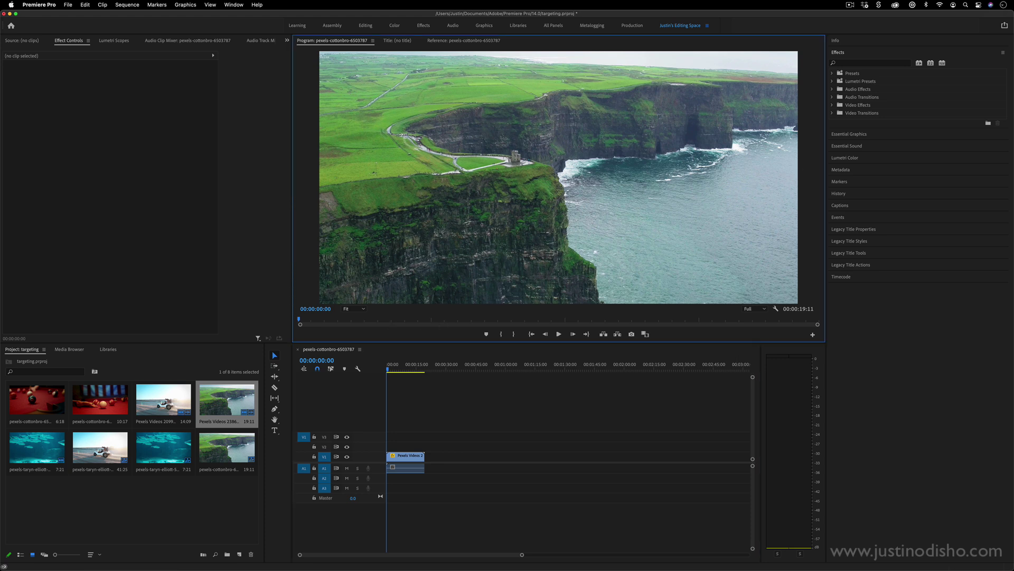
click(461, 43)
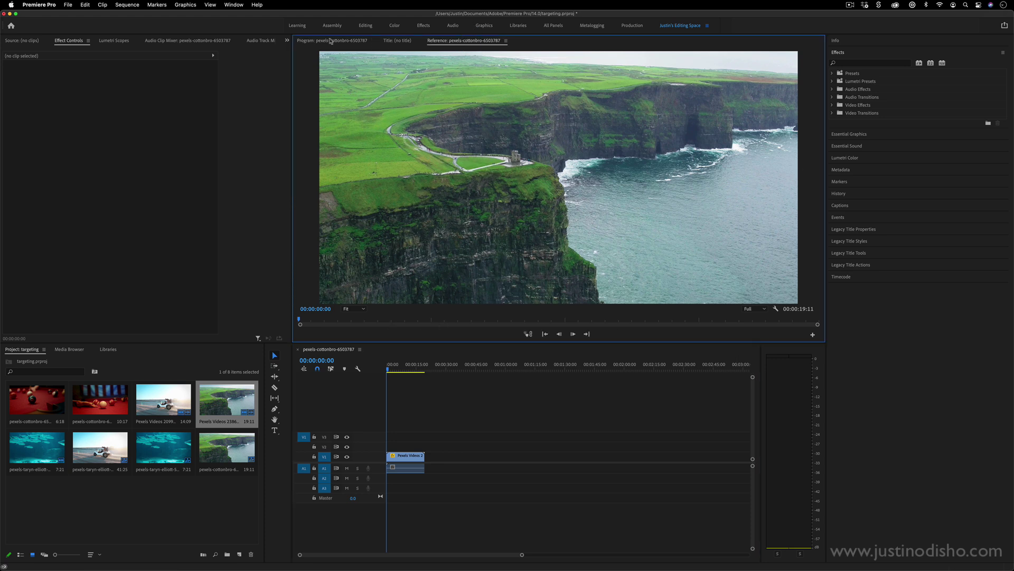
click(331, 42)
click(847, 54)
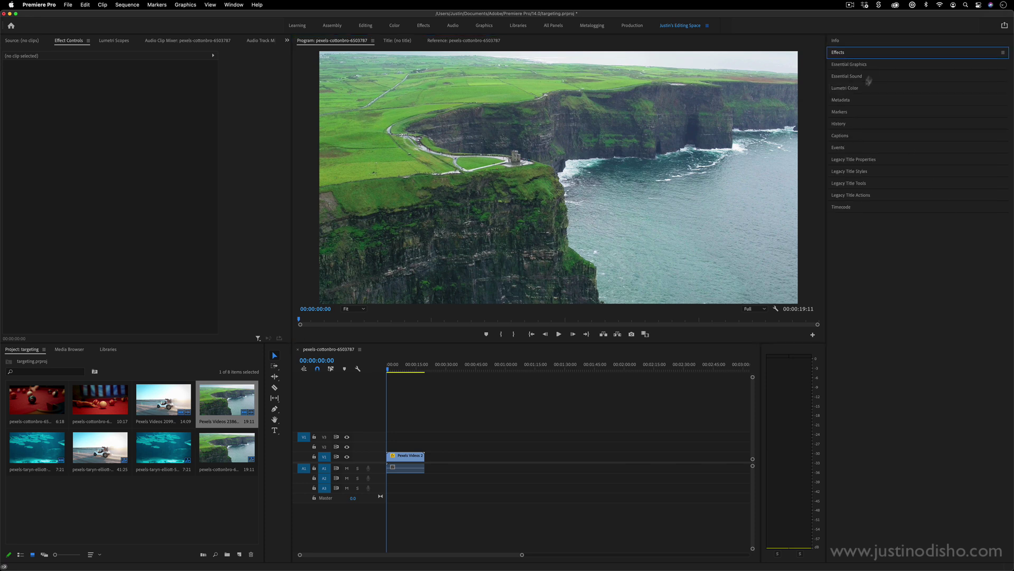
click(848, 56)
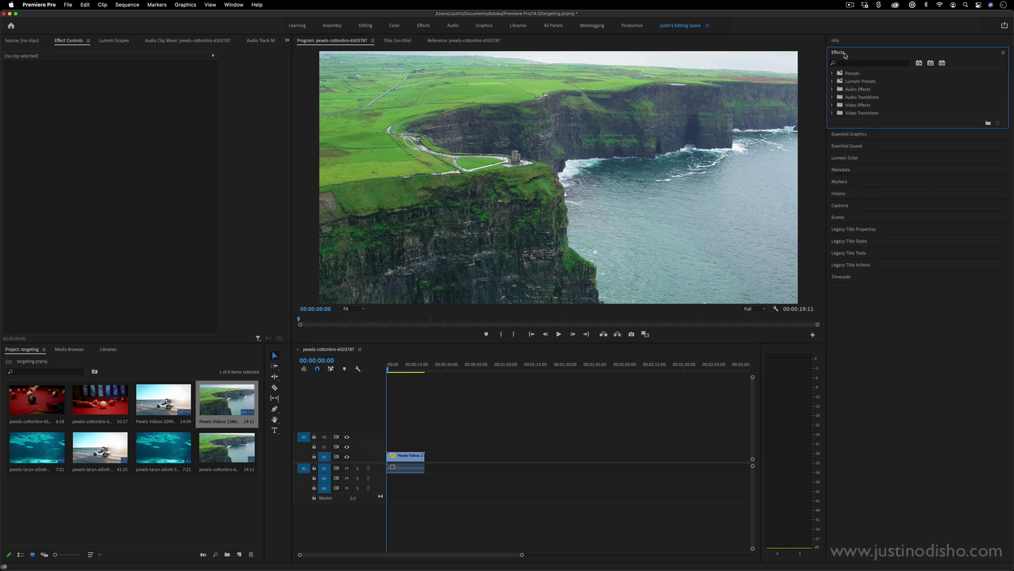
Expand the Lumetri Color panel, then deselect and reselect the cliffs clip in the timeline
click(851, 158)
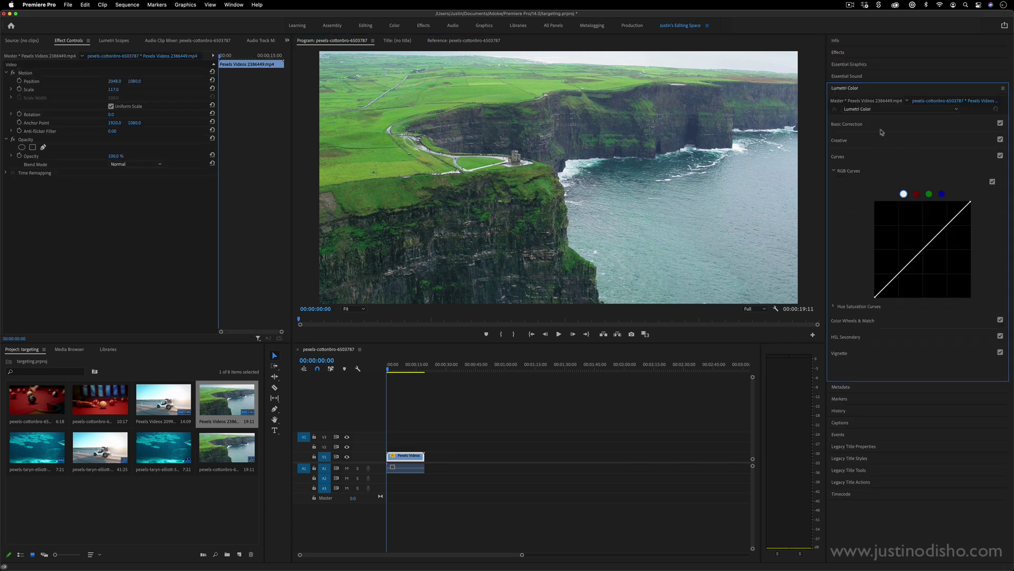
click(411, 473)
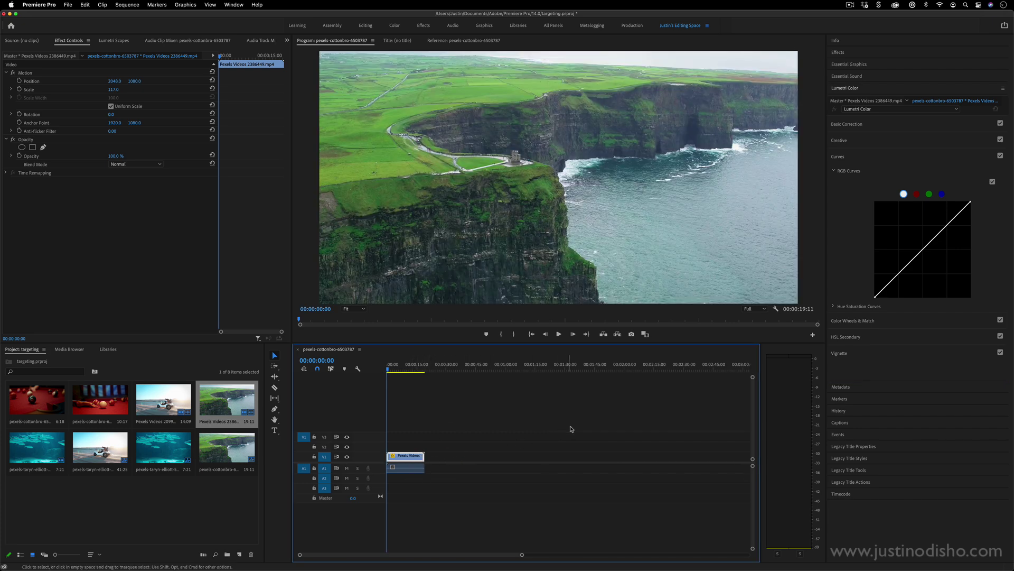
click(570, 429)
click(415, 458)
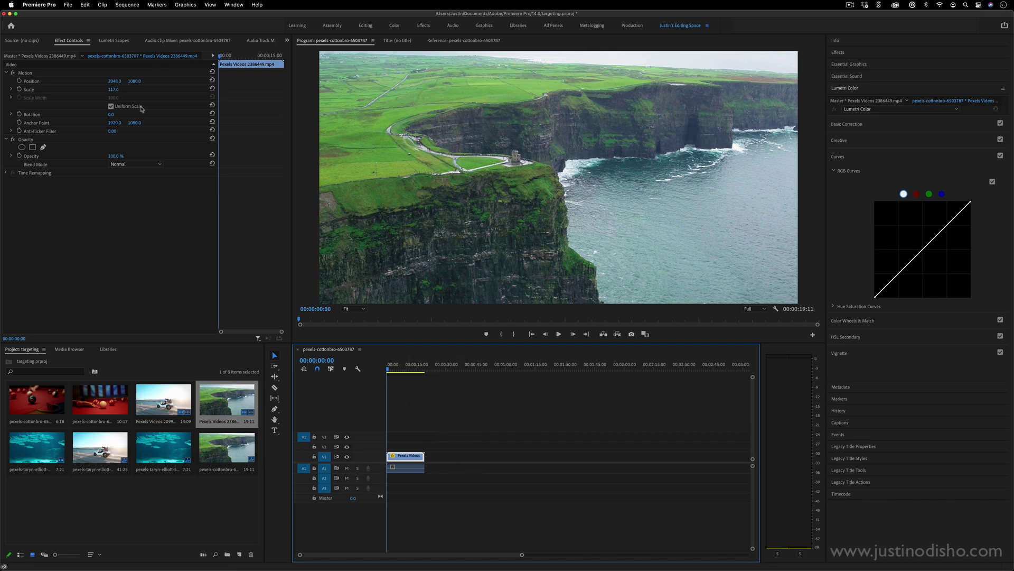
Preview the Effect Controls, Lumetri Scopes and Audio Clip Mixer tabs, ending on the Source monitor
click(73, 43)
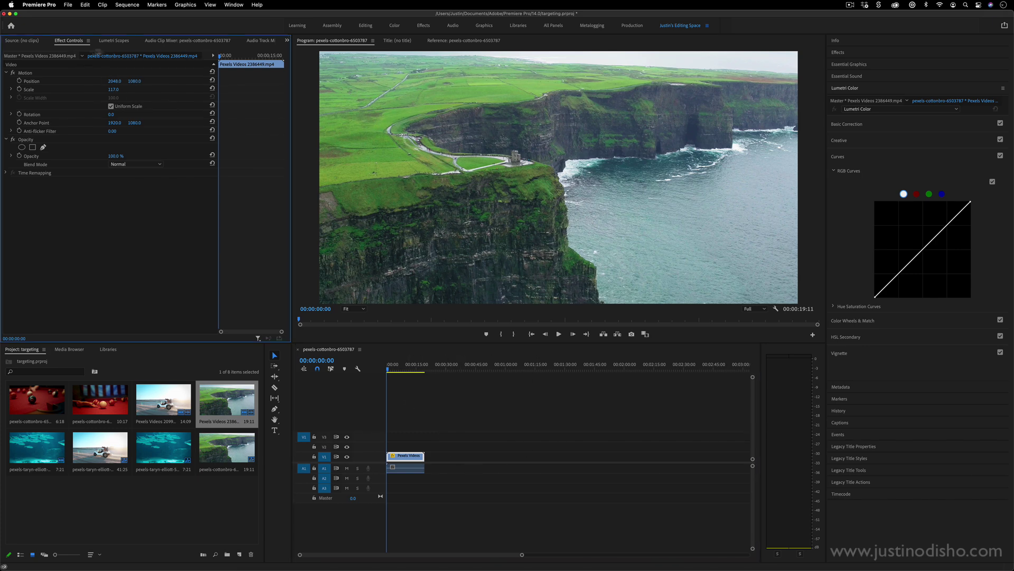
click(97, 41)
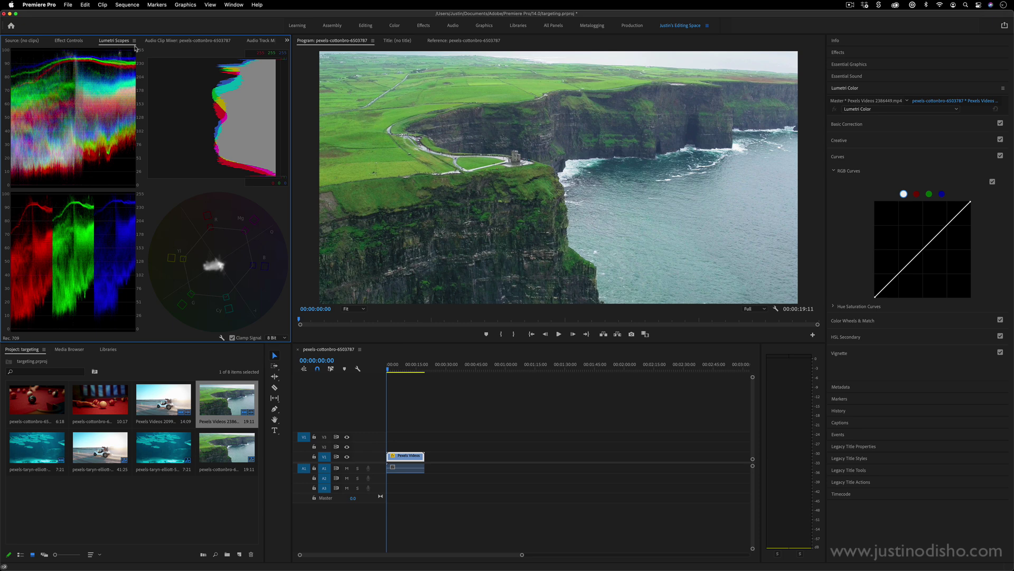
click(167, 42)
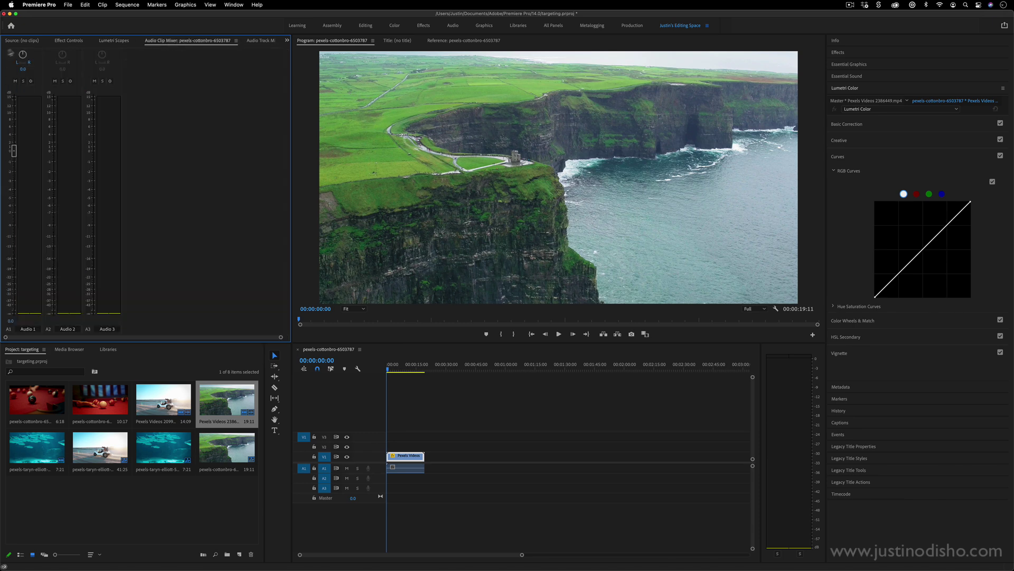
click(23, 42)
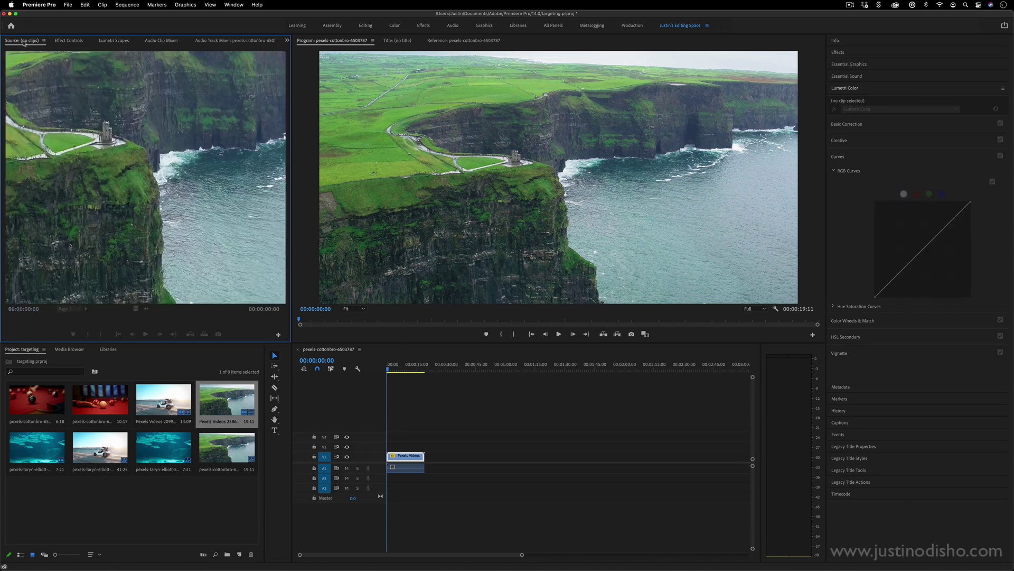
Load Pexels Videos 2099568.mp4 into the Source monitor and scrub back to about 4 seconds
double_click(170, 395)
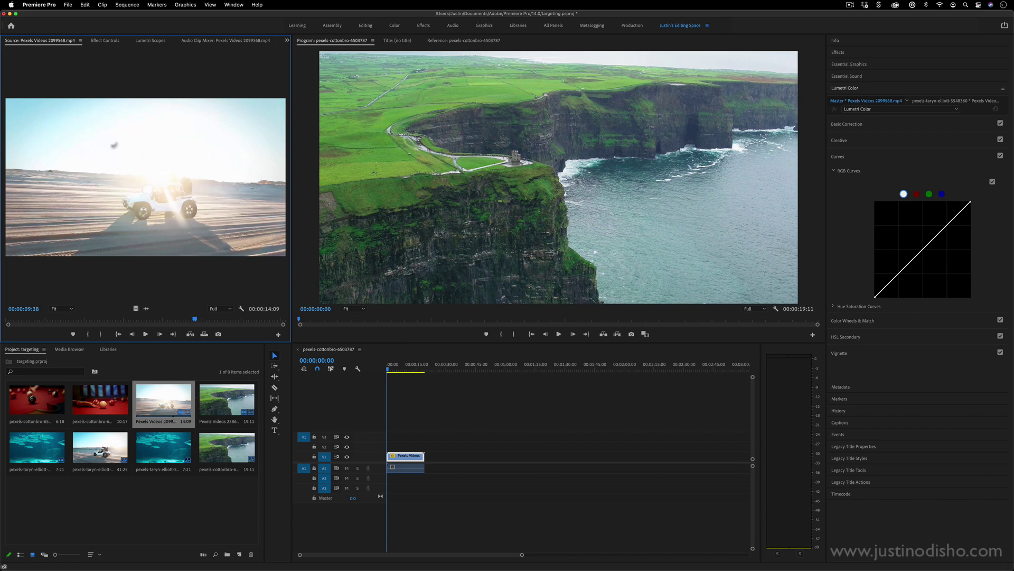
drag(99, 319, 188, 319)
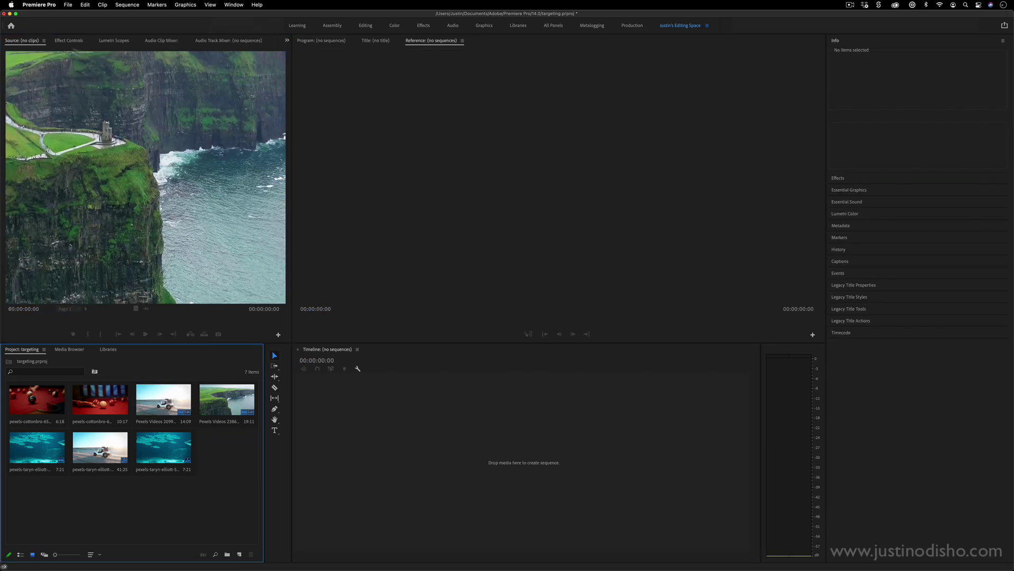
Show the Effect Controls tab and the Program monitor, and expand the Effects panel
click(54, 40)
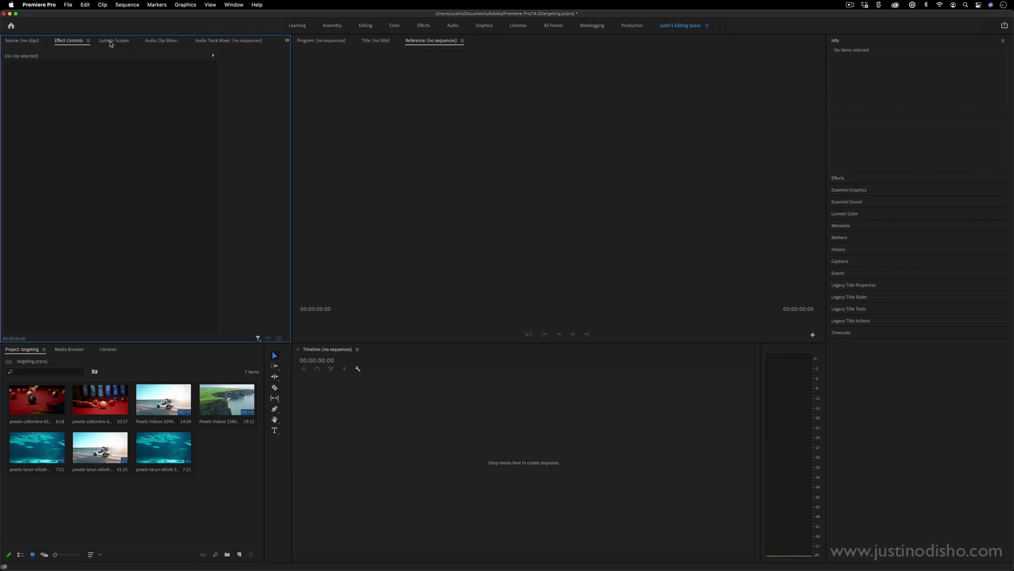
click(328, 44)
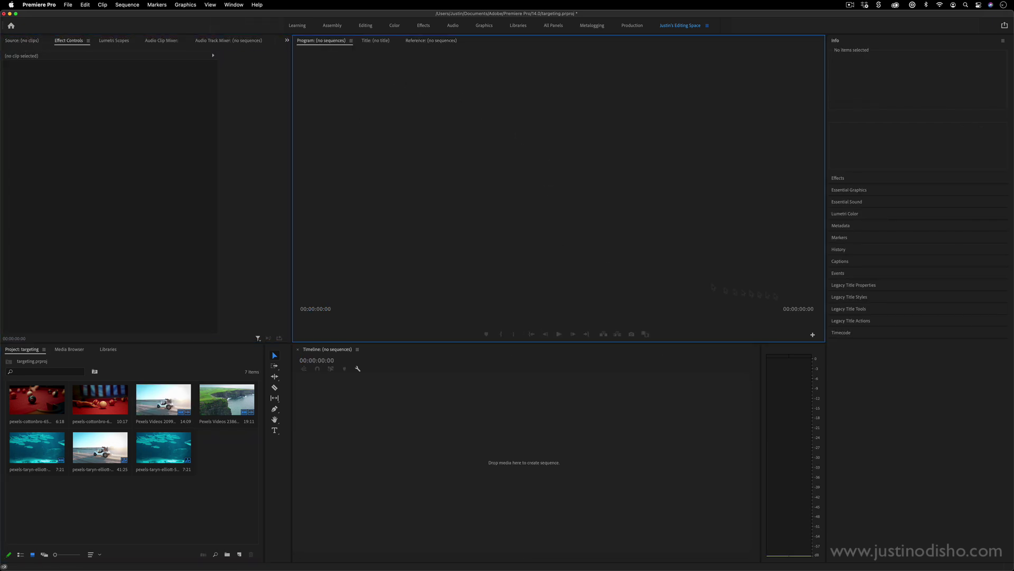
click(835, 178)
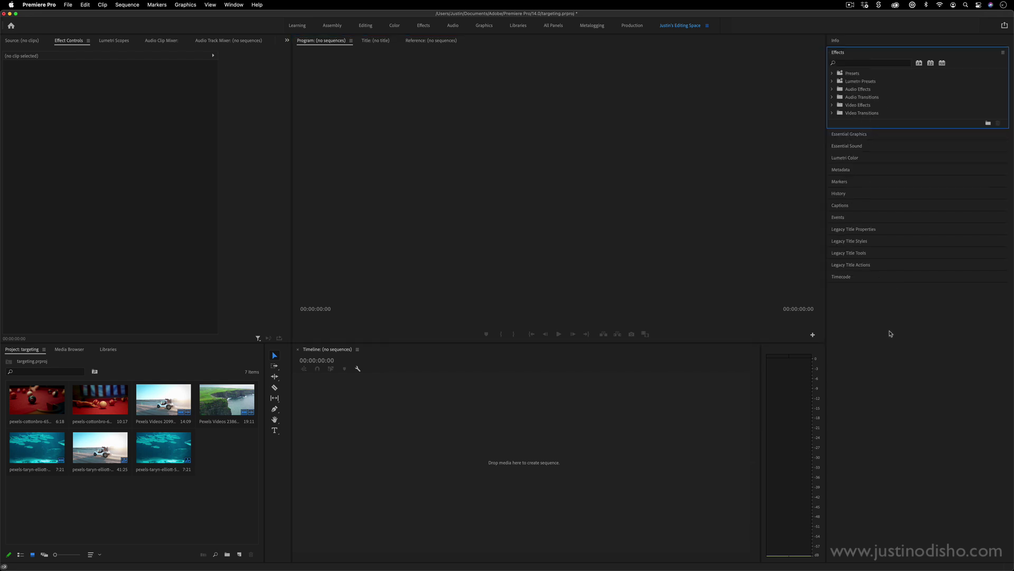
Check the Timeline, Tools, Project, Effect Controls and Program panels of the layout in turn
click(574, 492)
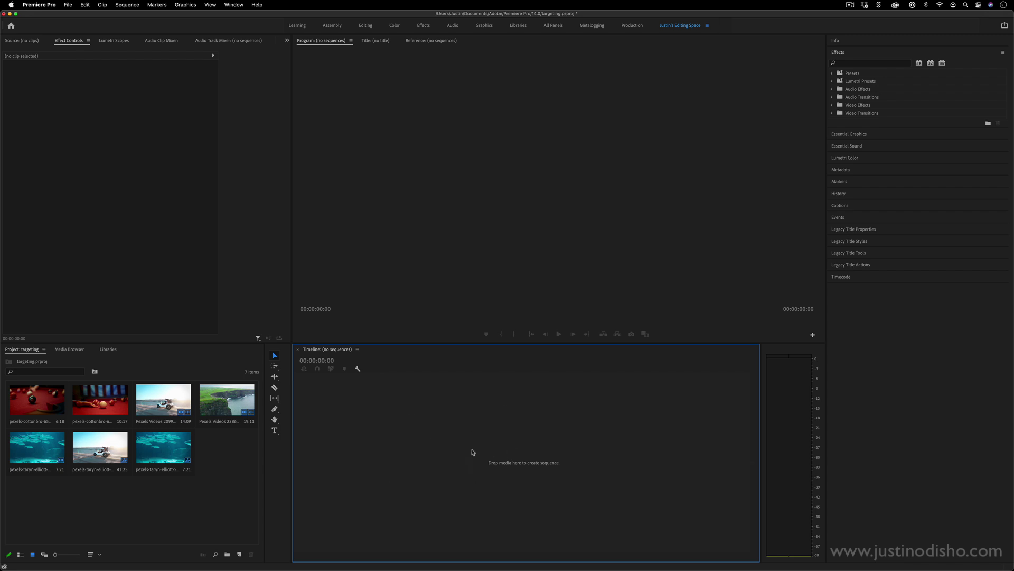
click(282, 360)
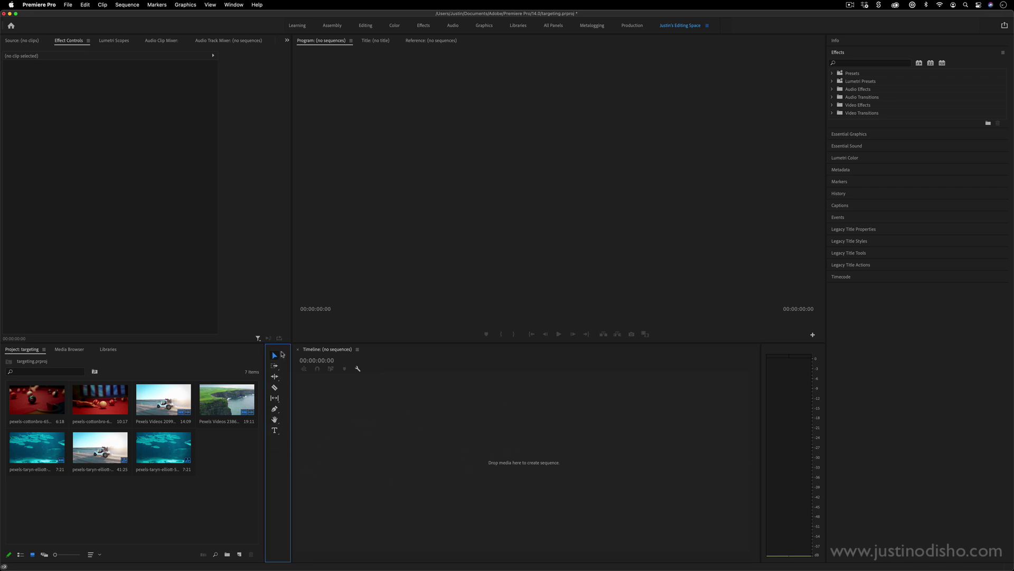
click(154, 487)
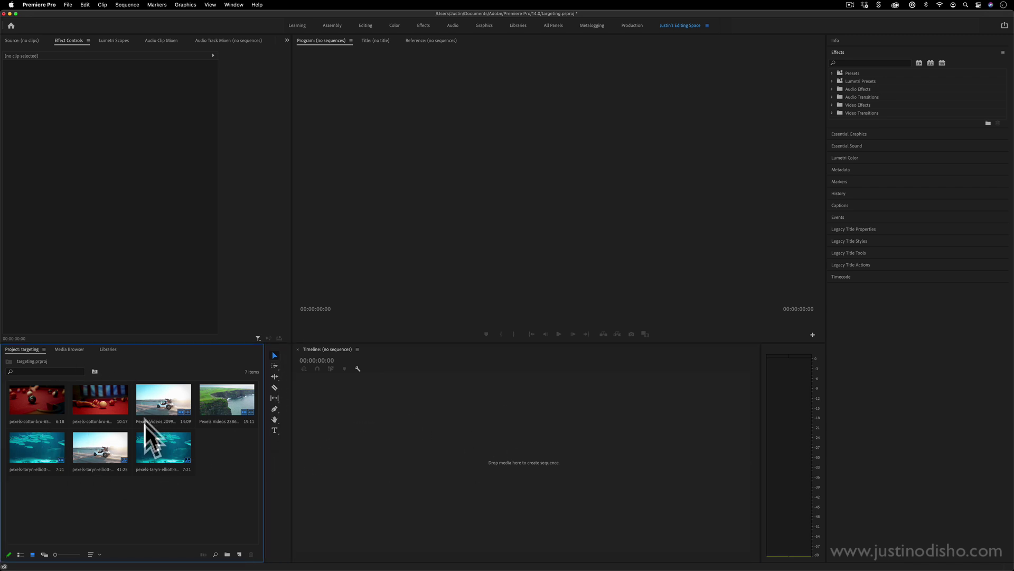
click(152, 171)
click(385, 131)
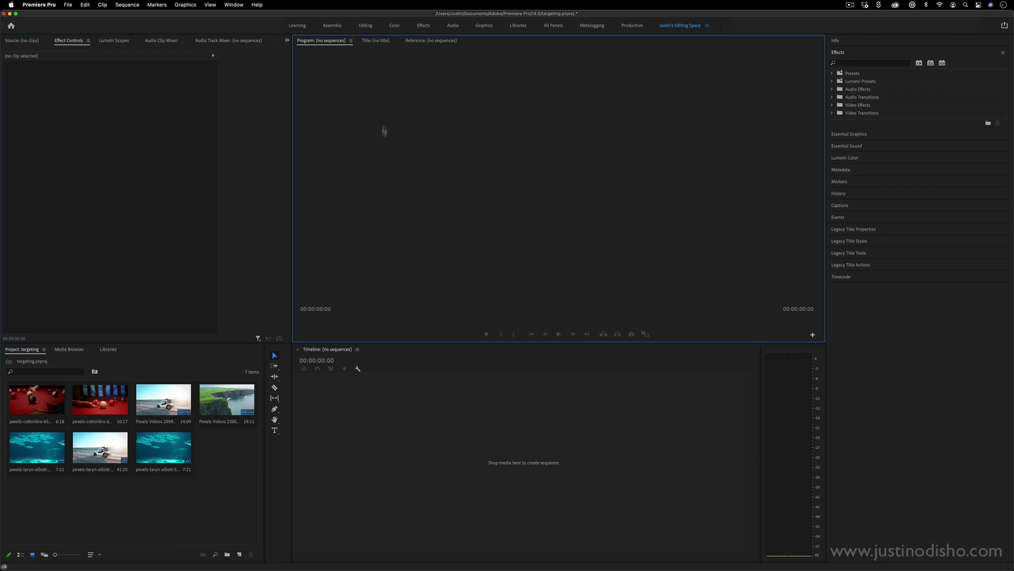